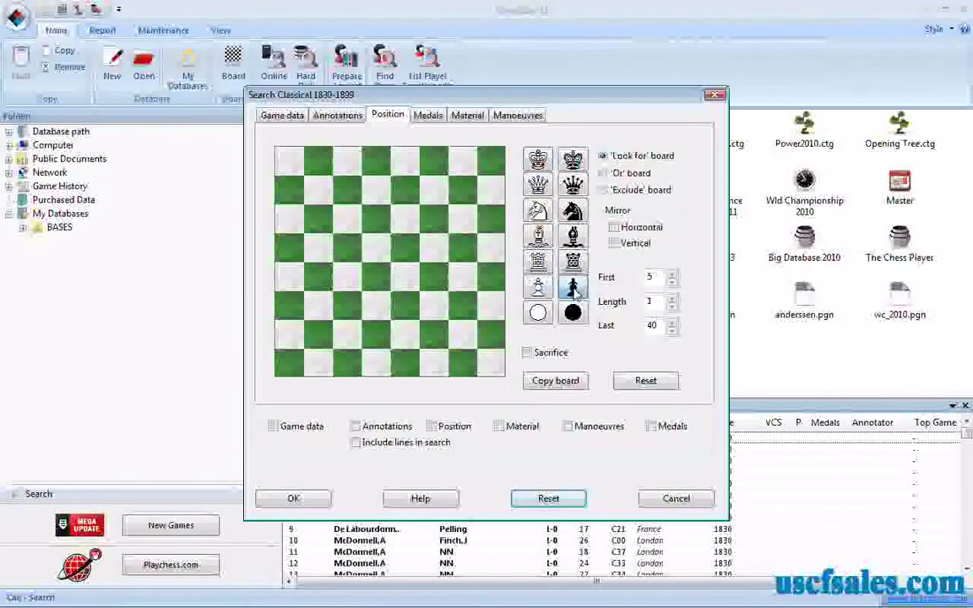
Place black pawns on f7, g6 and h7 and a black bishop on g7.
{"action": "left_click", "coordinate": [434, 189]}
{"action": "left_click", "coordinate": [463, 218]}
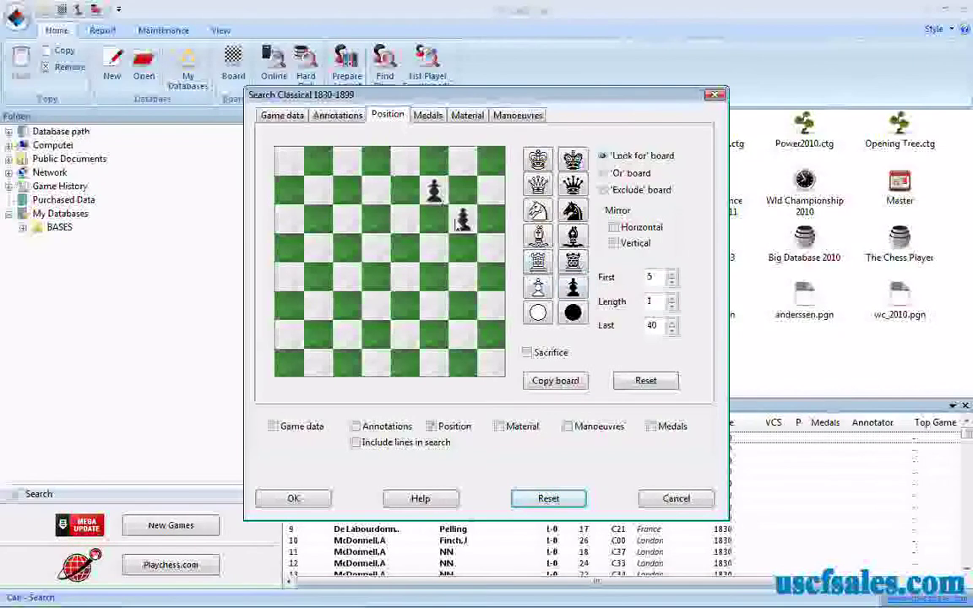
{"action": "left_click", "coordinate": [492, 189]}
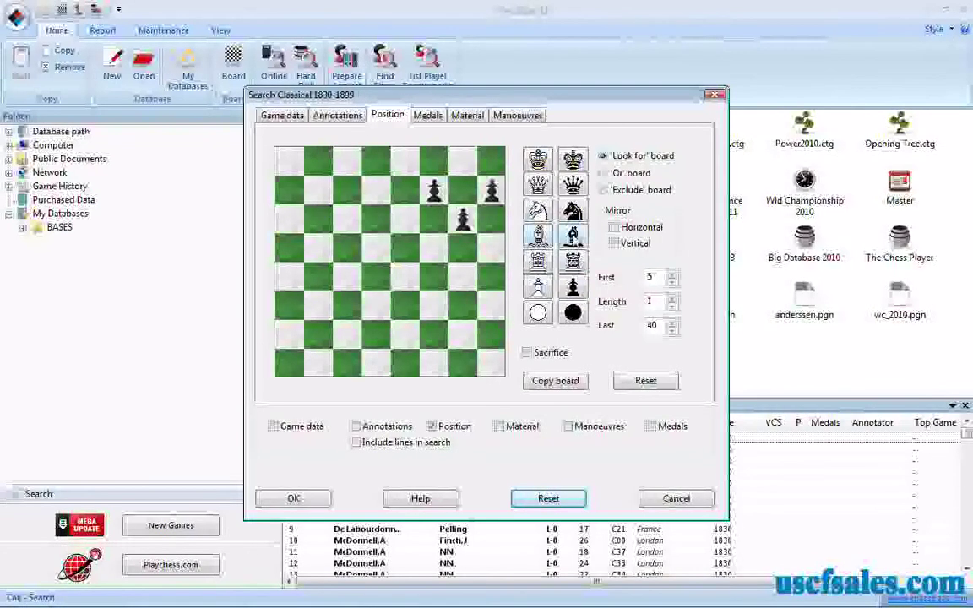
{"action": "left_click", "coordinate": [463, 189]}
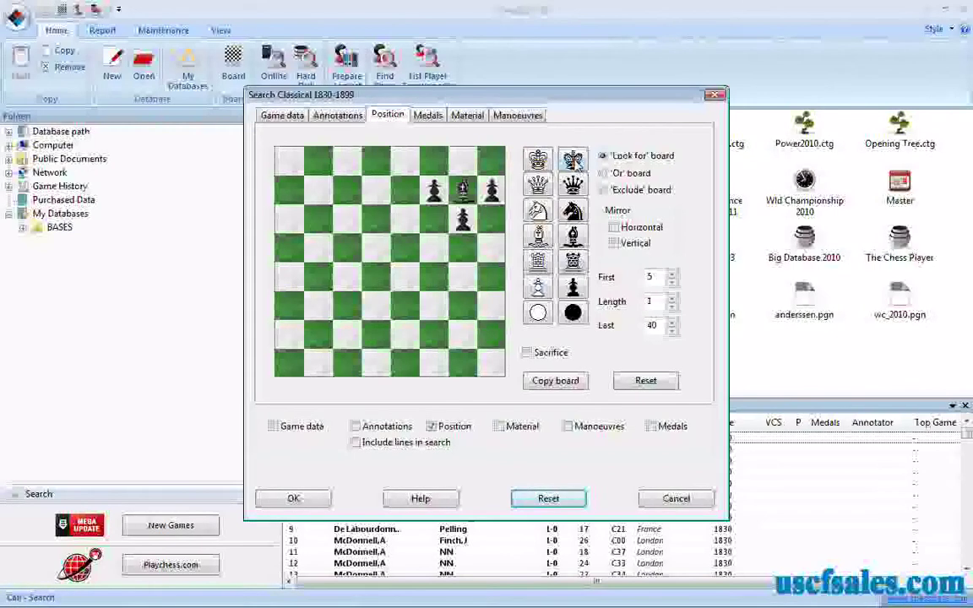
Try kings on f8, g8 and h8, then remove them so the eighth rank is empty.
{"action": "left_click", "coordinate": [574, 162]}
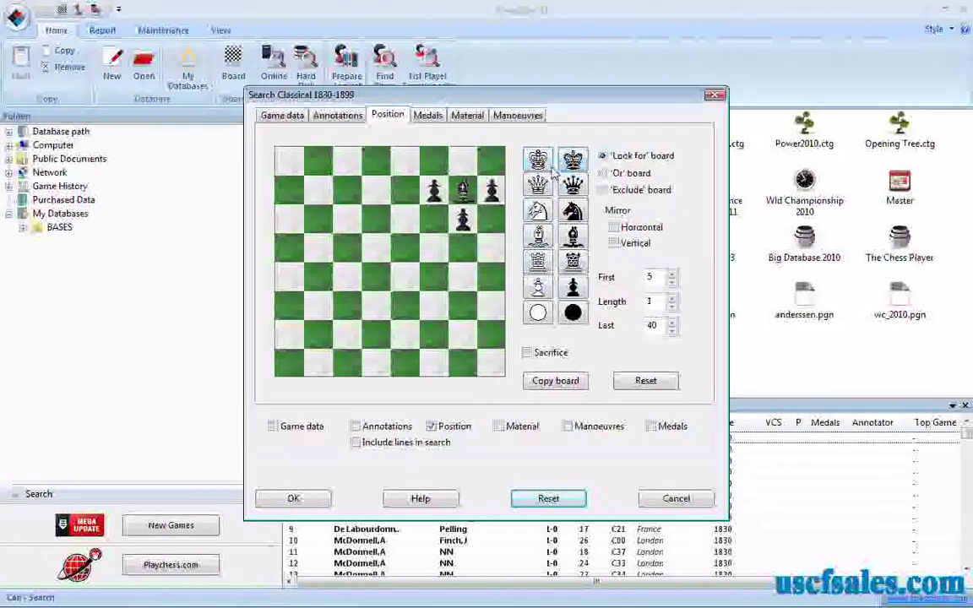
{"action": "left_click", "coordinate": [492, 160]}
{"action": "left_click", "coordinate": [463, 161]}
{"action": "left_click", "coordinate": [435, 160]}
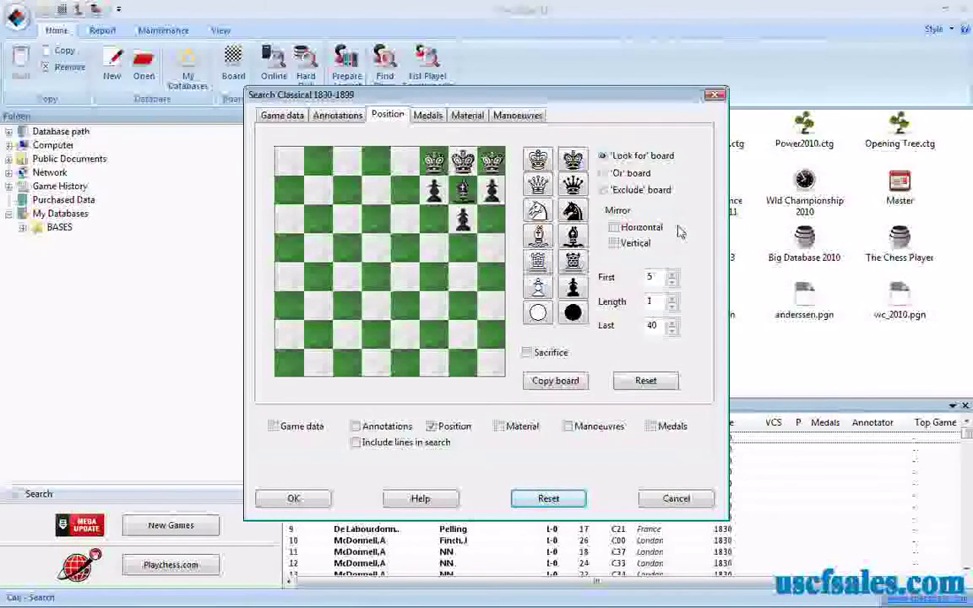
{"action": "left_click", "coordinate": [489, 162]}
{"action": "left_click", "coordinate": [463, 163]}
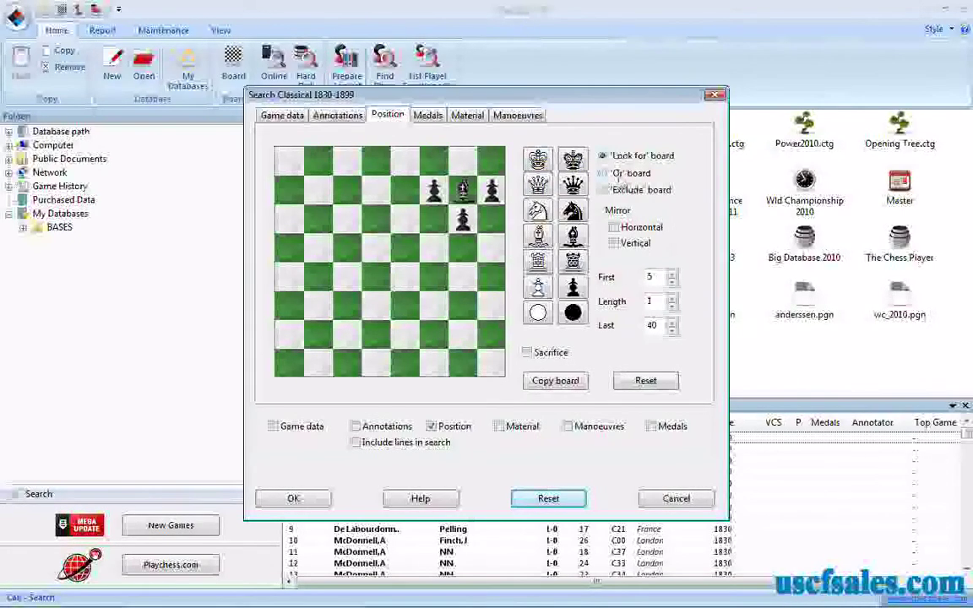
Put white kings on f8, g8 and h8 on the Or board, set First to 1, and search.
{"action": "left_click", "coordinate": [603, 173]}
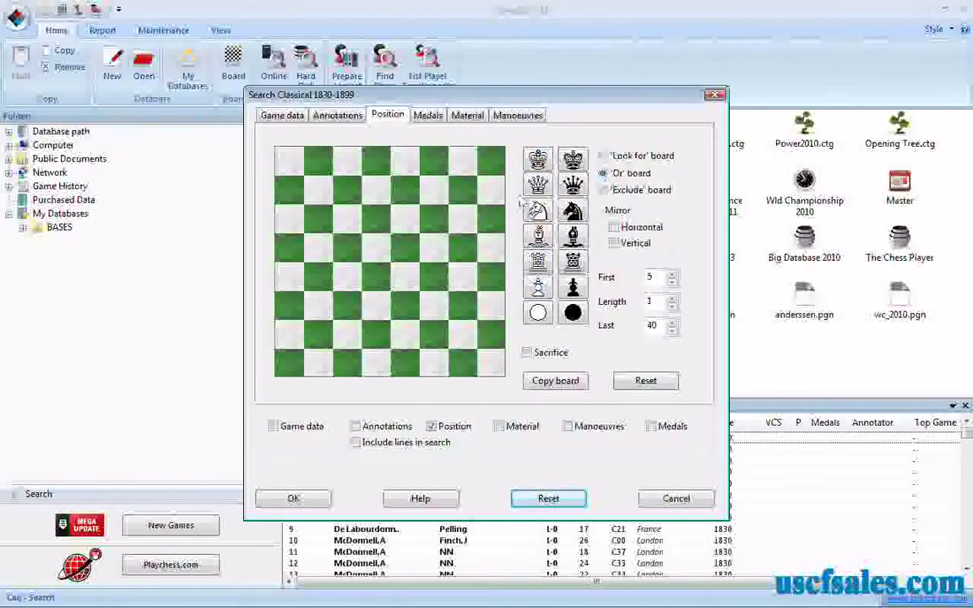
{"action": "left_click", "coordinate": [434, 163]}
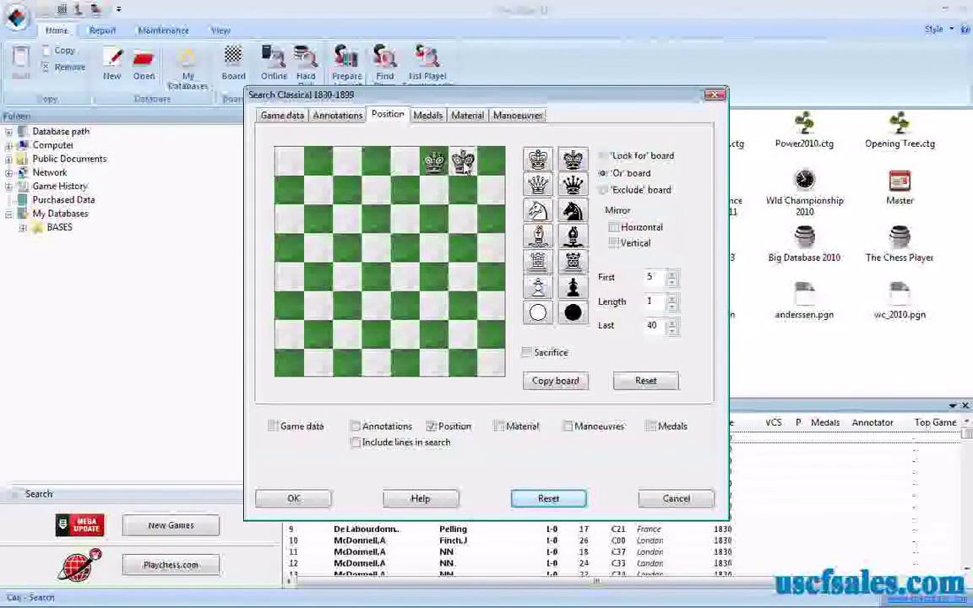
{"action": "left_click", "coordinate": [492, 165]}
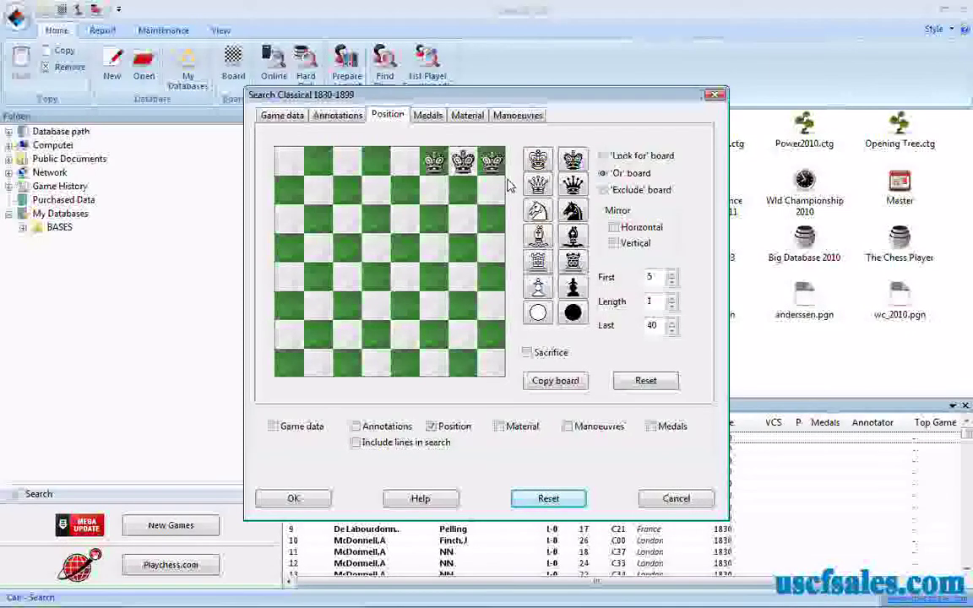
{"action": "left_click", "coordinate": [673, 282]}
{"action": "left_click", "coordinate": [673, 282]}
{"action": "left_click", "coordinate": [673, 282]}
{"action": "left_click", "coordinate": [673, 282]}
{"action": "left_click", "coordinate": [291, 498]}
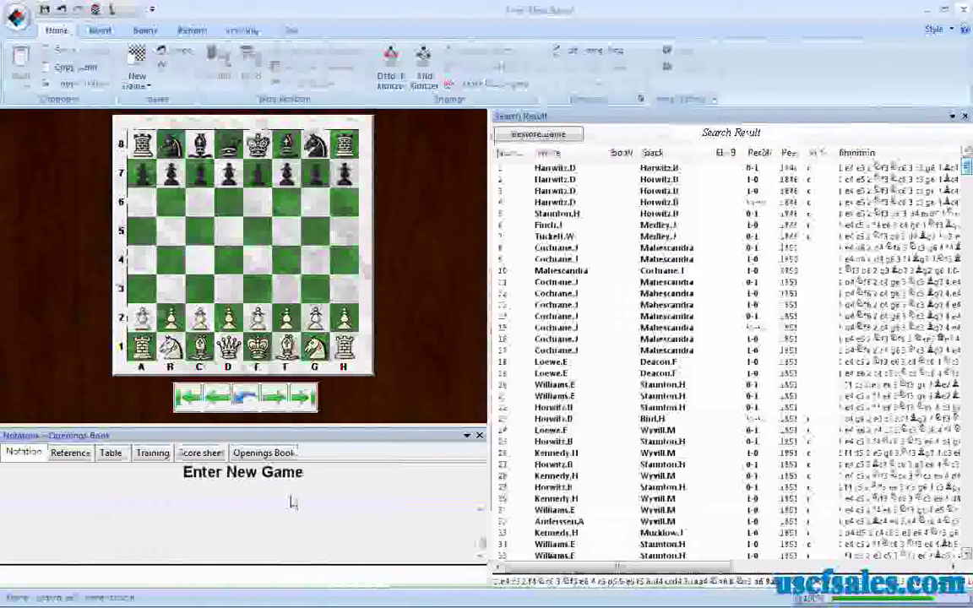
Browse the fianchetto results from game 13 down to game 34, then close the game window.
{"action": "left_click", "coordinate": [555, 248]}
{"action": "key", "text": "Down"}
{"action": "key", "text": "Down"}
{"action": "key", "text": "Down"}
{"action": "key", "text": "Down"}
{"action": "key", "text": "Down"}
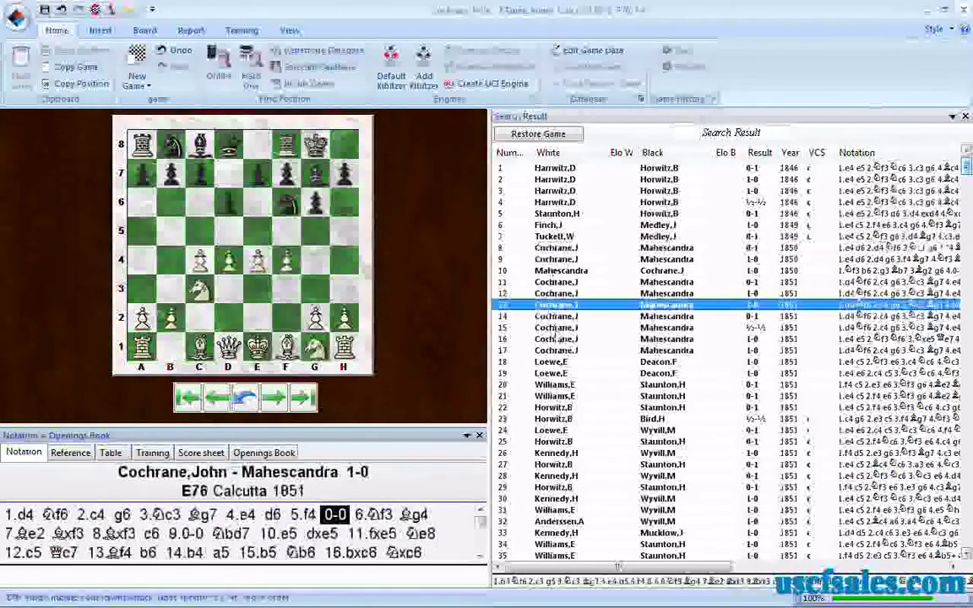
{"action": "key", "text": "Down"}
{"action": "key", "text": "Down"}
{"action": "key", "text": "Down"}
{"action": "key", "text": "Down"}
{"action": "key", "text": "Down"}
{"action": "key", "text": "Down"}
{"action": "key", "text": "Down"}
{"action": "key", "text": "Down"}
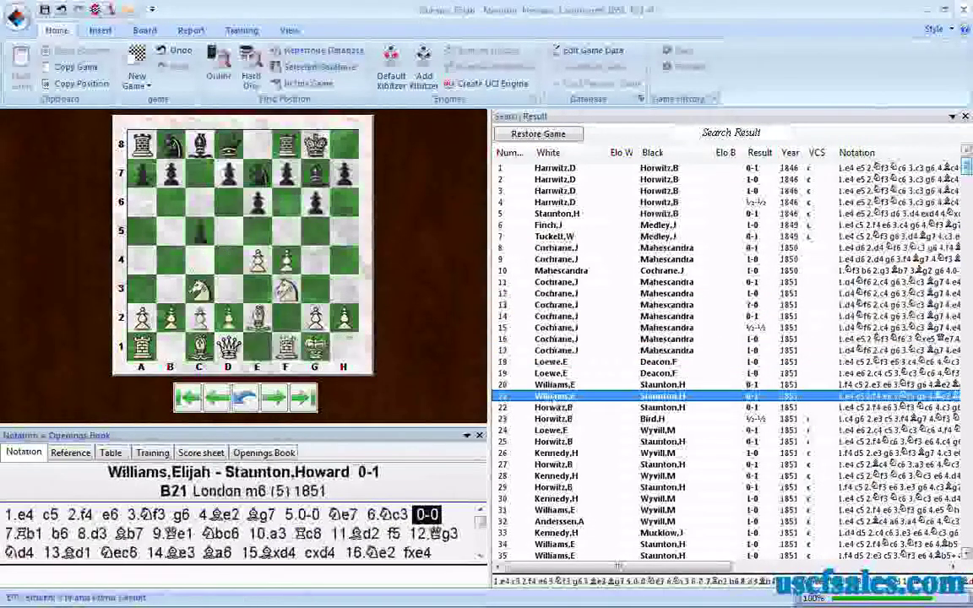
{"action": "key", "text": "Down"}
{"action": "key", "text": "Down"}
{"action": "key", "text": "Down"}
{"action": "key", "text": "Down"}
{"action": "key", "text": "Down"}
{"action": "key", "text": "Down"}
{"action": "key", "text": "Down"}
{"action": "key", "text": "Down"}
{"action": "key", "text": "Down"}
{"action": "key", "text": "Down"}
{"action": "key", "text": "Down"}
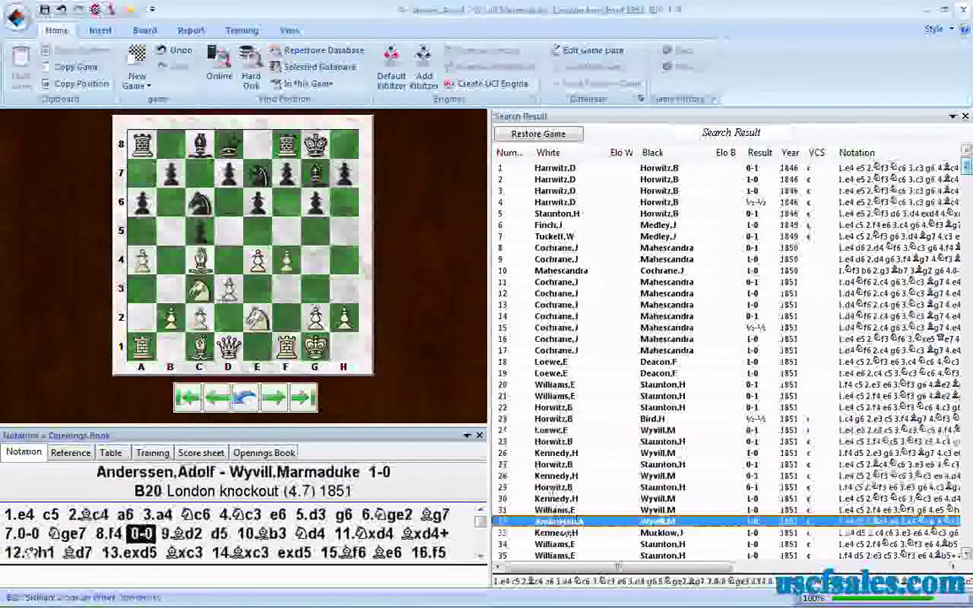
{"action": "key", "text": "Down"}
{"action": "key", "text": "Down"}
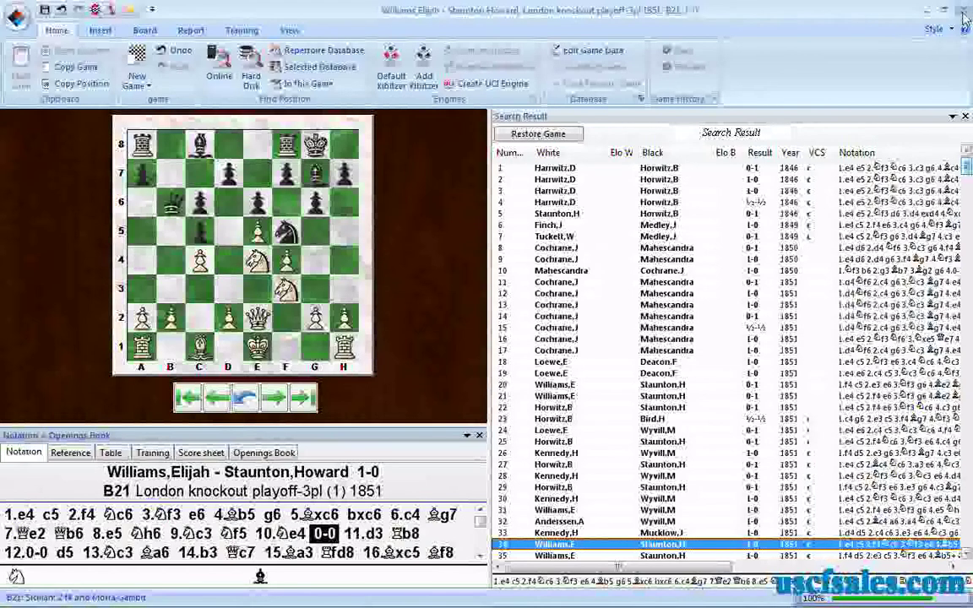
{"action": "left_click", "coordinate": [963, 12]}
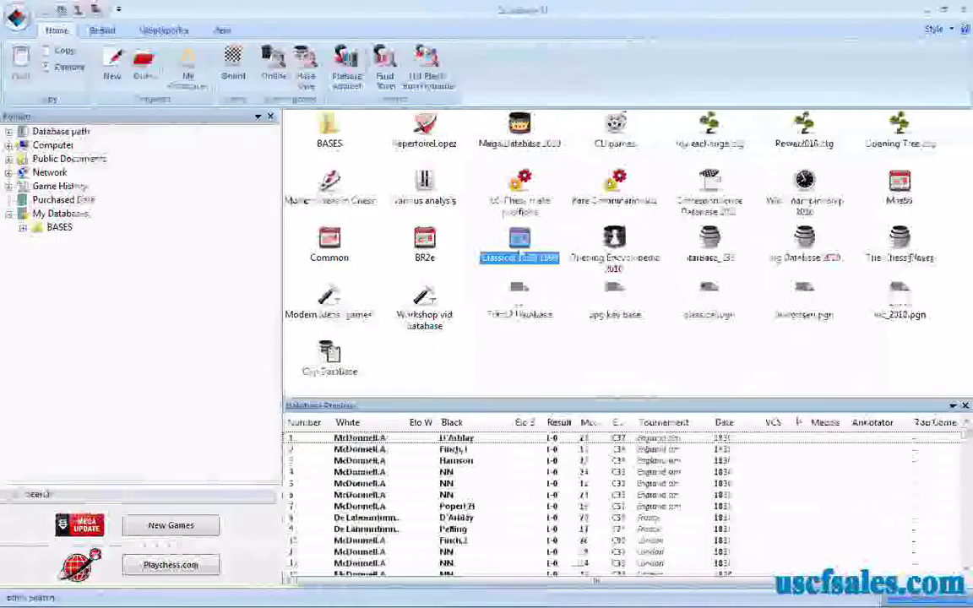
Reopen the Classical 1830-1899 search, drop the g8 king from the Or board, and re-run it.
{"action": "right_click", "coordinate": [521, 243]}
{"action": "left_click", "coordinate": [553, 265]}
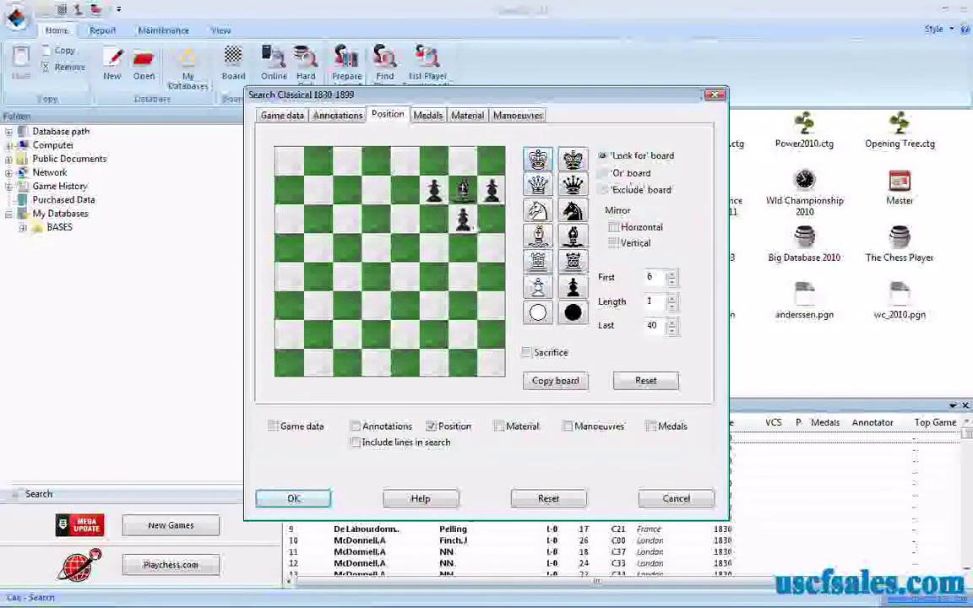
{"action": "left_click", "coordinate": [603, 173]}
{"action": "left_click", "coordinate": [573, 159]}
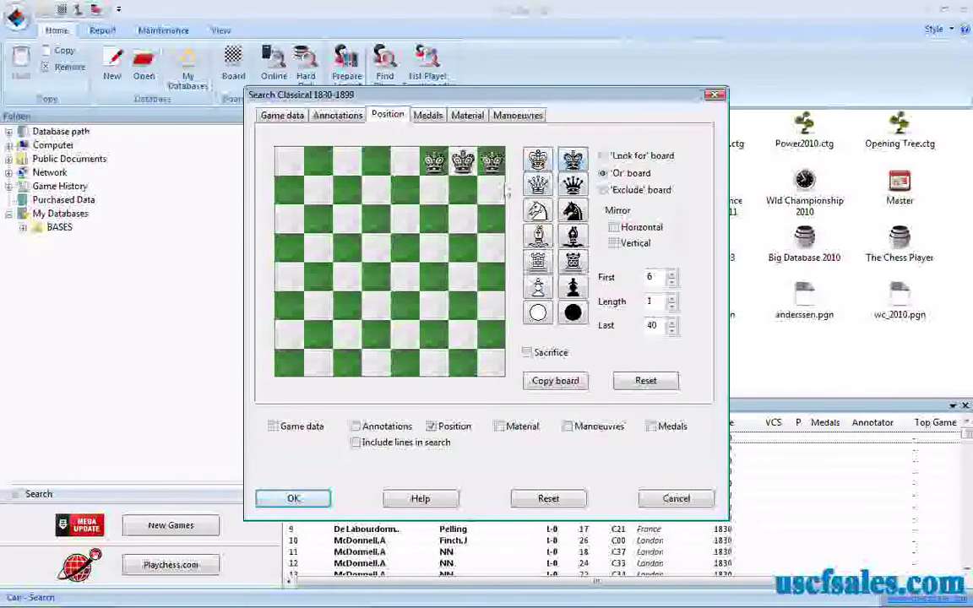
{"action": "left_click", "coordinate": [463, 163]}
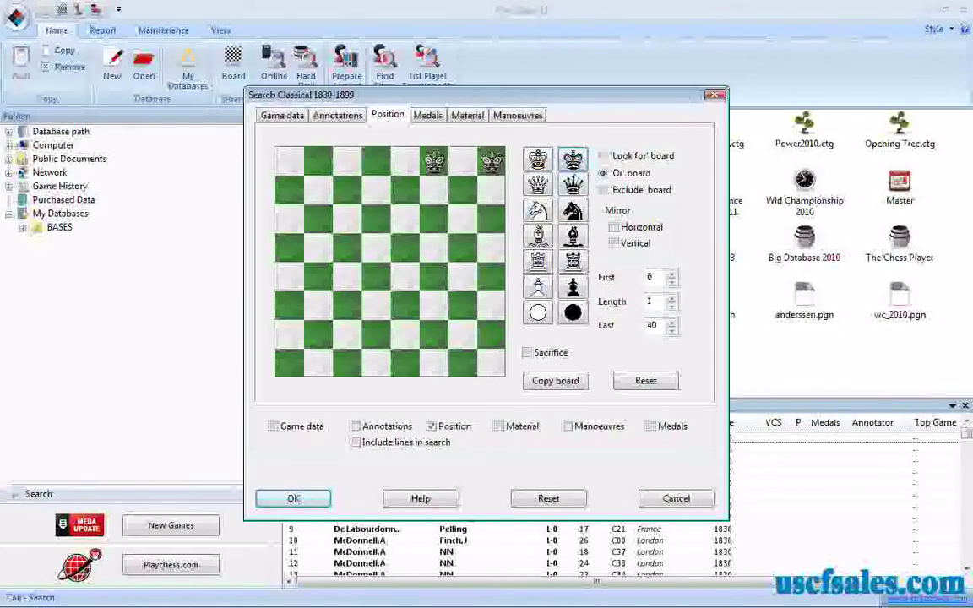
{"action": "left_click", "coordinate": [603, 156]}
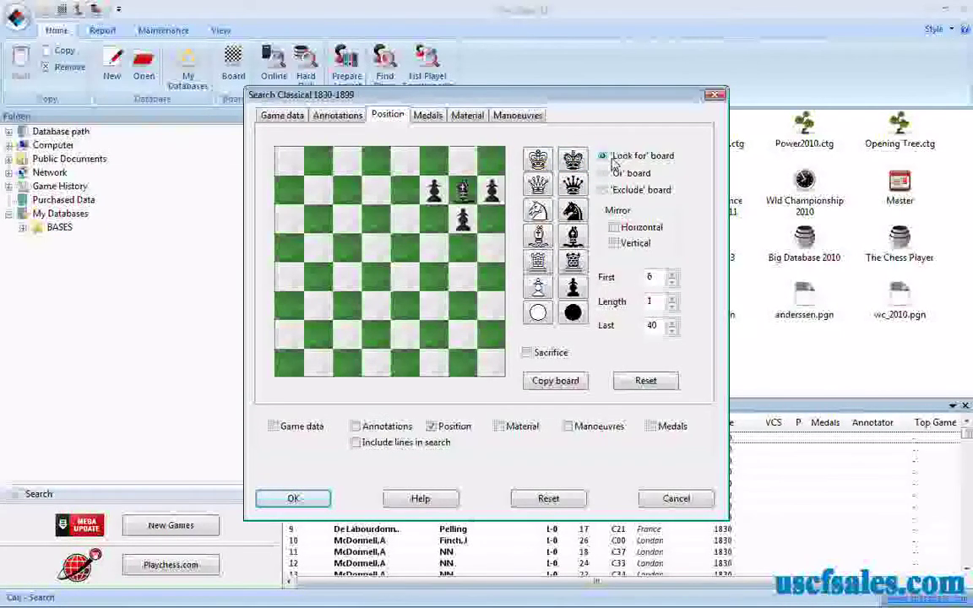
{"action": "left_click", "coordinate": [618, 174]}
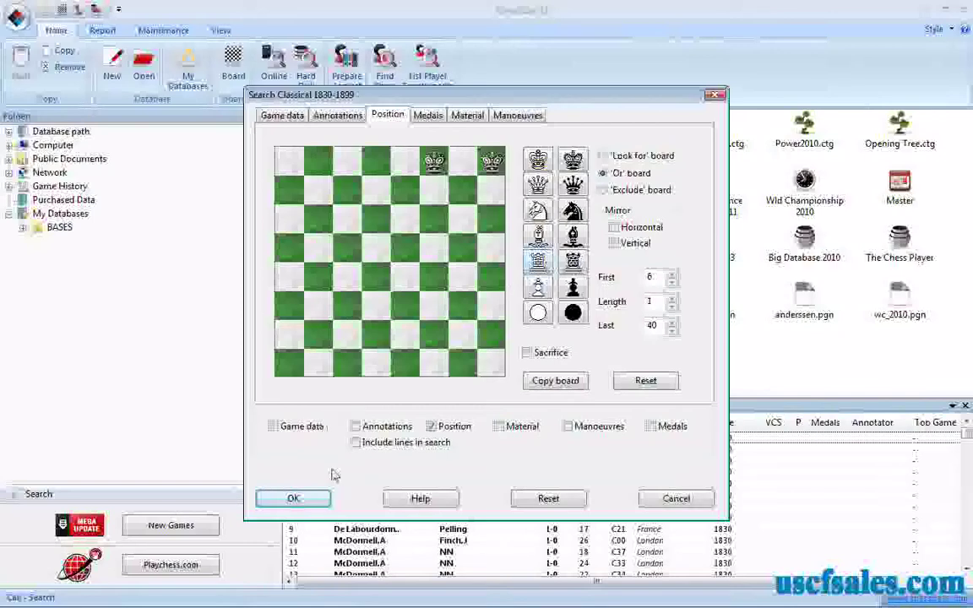
{"action": "left_click", "coordinate": [295, 498]}
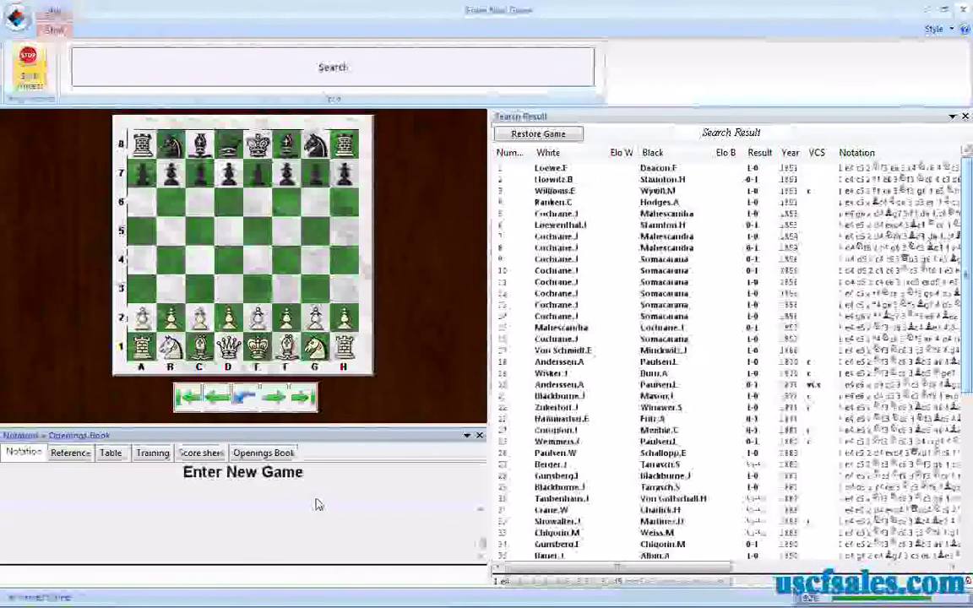
Review result games 5, 8, 11, 15, 18, 21, 26 and 32, then close the game window.
{"action": "left_click", "coordinate": [541, 214]}
{"action": "left_click", "coordinate": [554, 247]}
{"action": "left_click", "coordinate": [569, 283]}
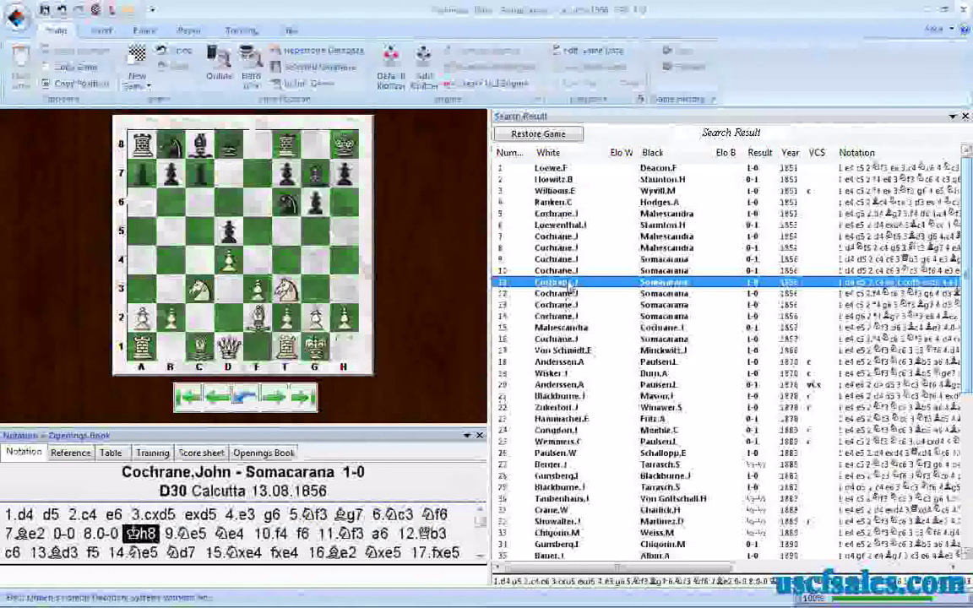
{"action": "left_click", "coordinate": [573, 327]}
{"action": "left_click", "coordinate": [574, 361]}
{"action": "left_click", "coordinate": [577, 396]}
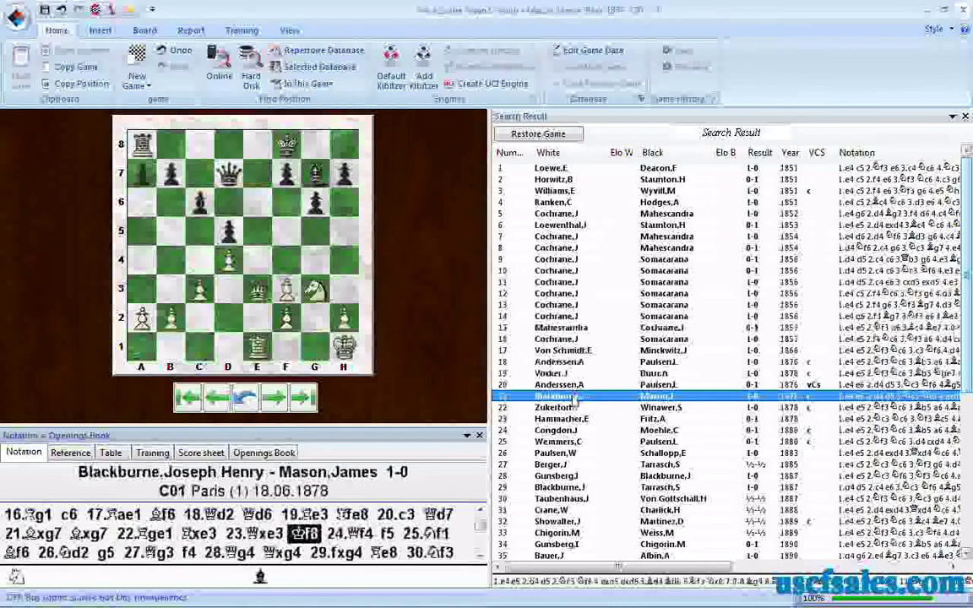
{"action": "key", "text": "Down"}
{"action": "key", "text": "Down"}
{"action": "key", "text": "Down"}
{"action": "key", "text": "Down"}
{"action": "key", "text": "Down"}
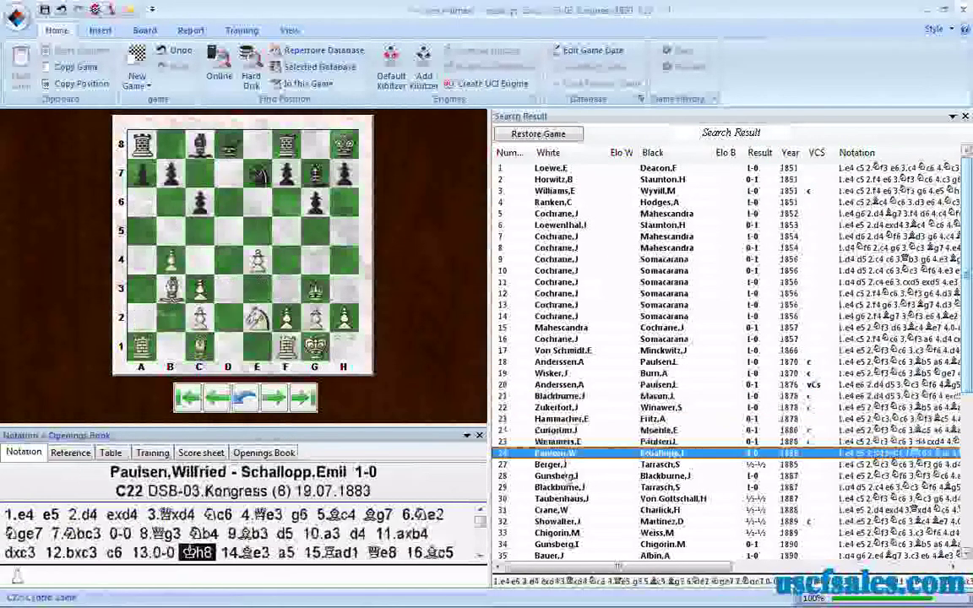
{"action": "key", "text": "Down"}
{"action": "key", "text": "Down"}
{"action": "key", "text": "Down"}
{"action": "key", "text": "Down"}
{"action": "key", "text": "Down"}
{"action": "key", "text": "Down"}
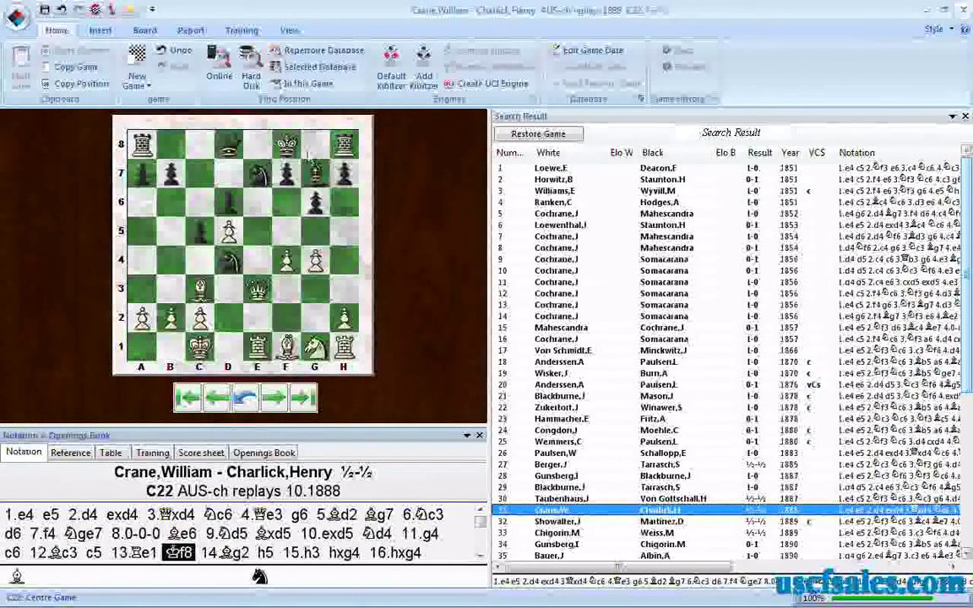
{"action": "left_click", "coordinate": [961, 12]}
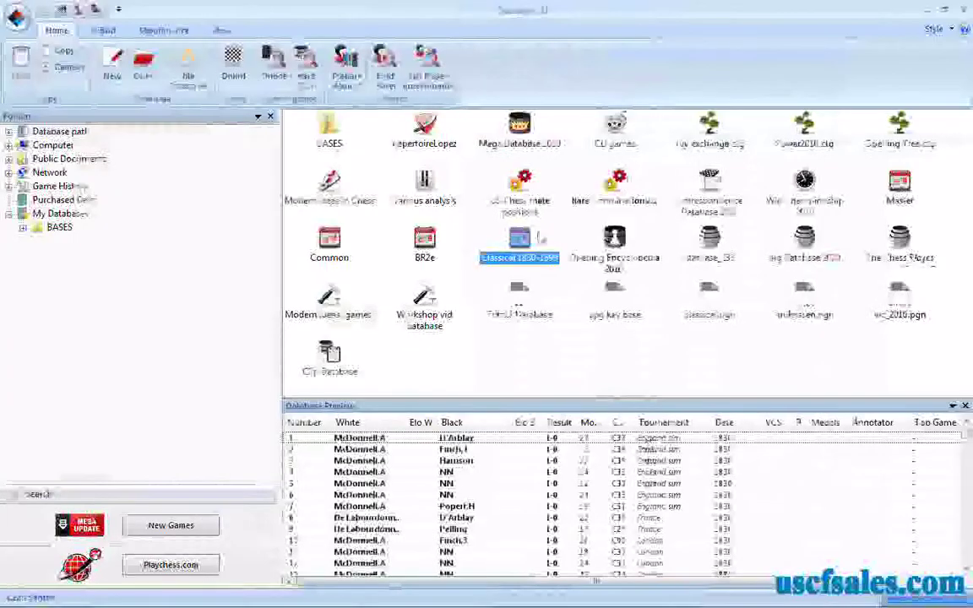
Reopen the Classical 1830-1899 search, reset all criteria, and tick Sacrifice.
{"action": "right_click", "coordinate": [520, 245]}
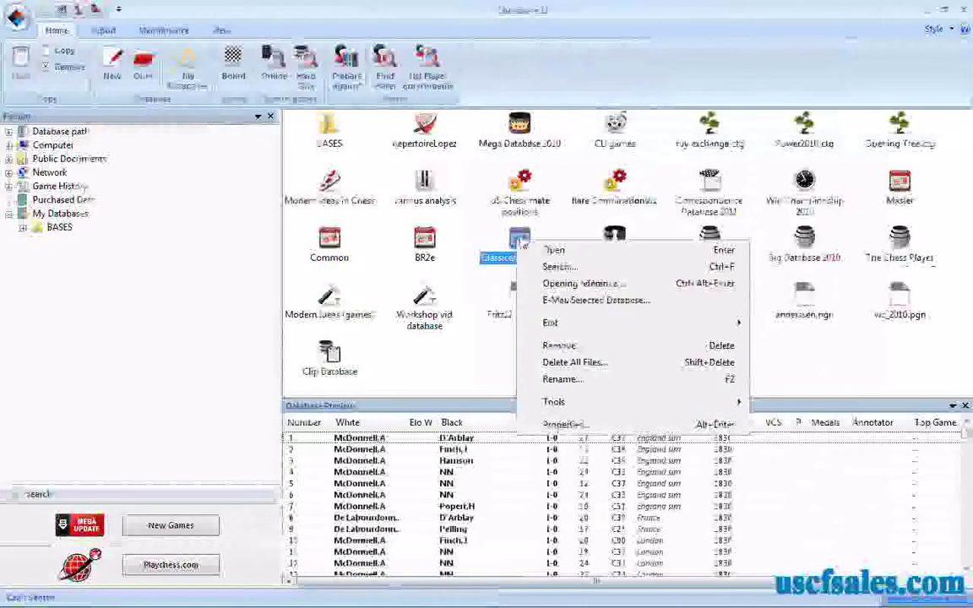
{"action": "left_click", "coordinate": [541, 265]}
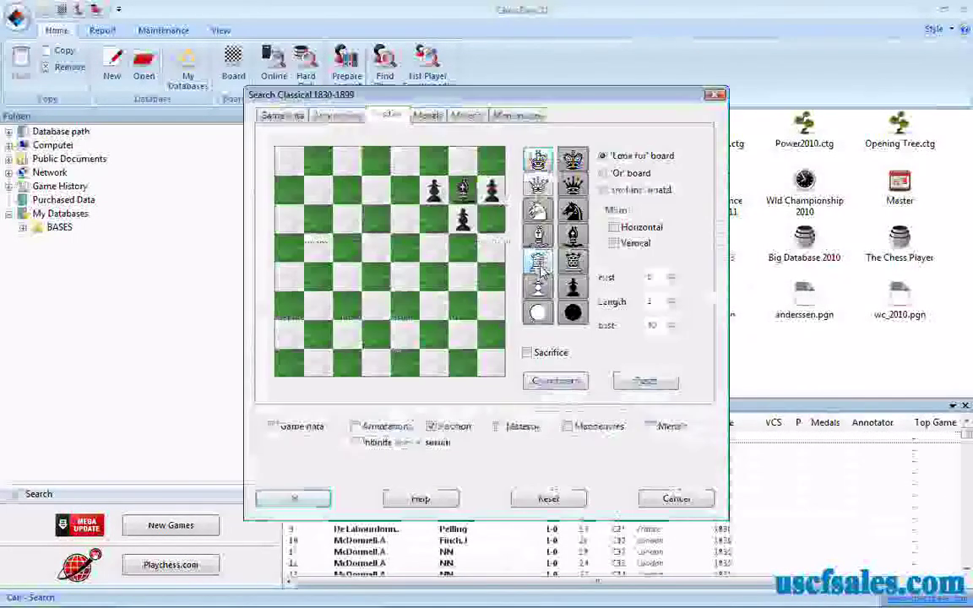
{"action": "left_click", "coordinate": [548, 498]}
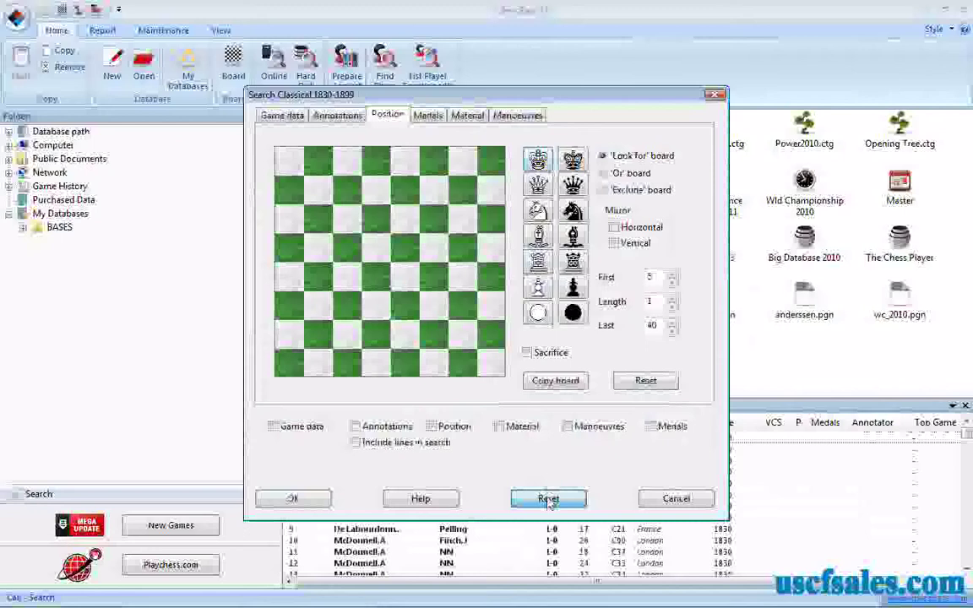
{"action": "left_click", "coordinate": [527, 353]}
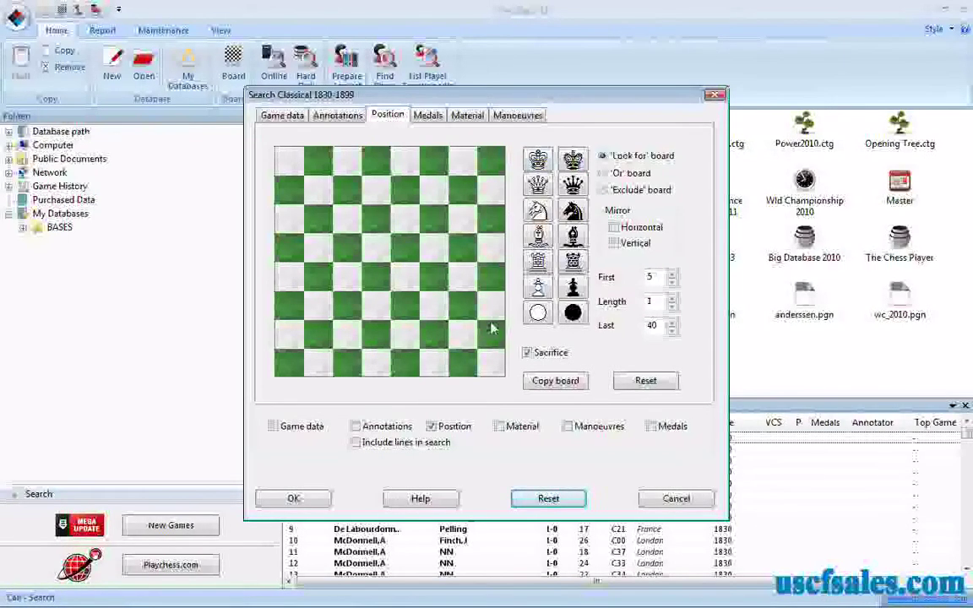
Run the sacrifice search, replay result 11 to 11...Qg6, then stop the search.
{"action": "left_click", "coordinate": [294, 500]}
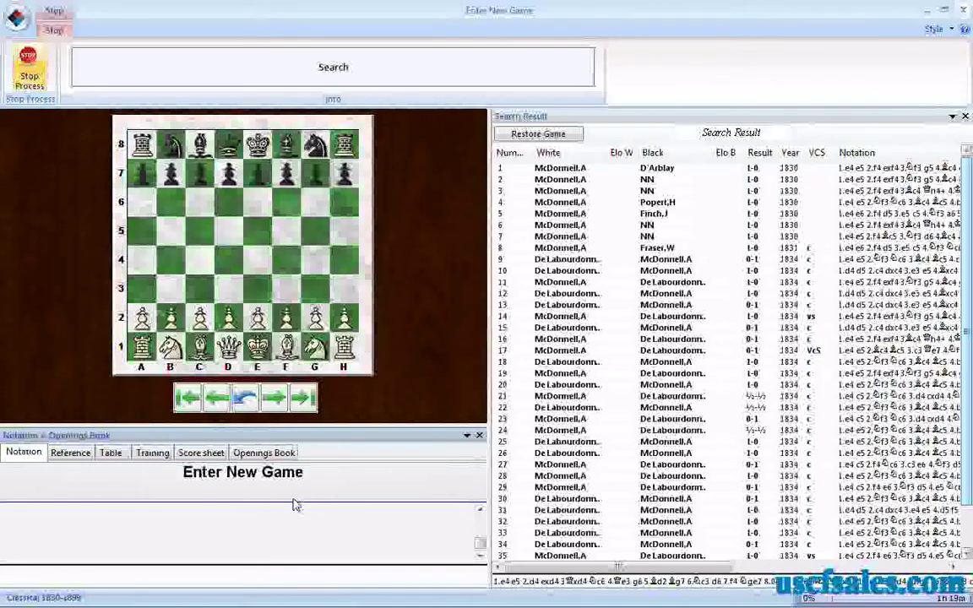
{"action": "double_click", "coordinate": [505, 282]}
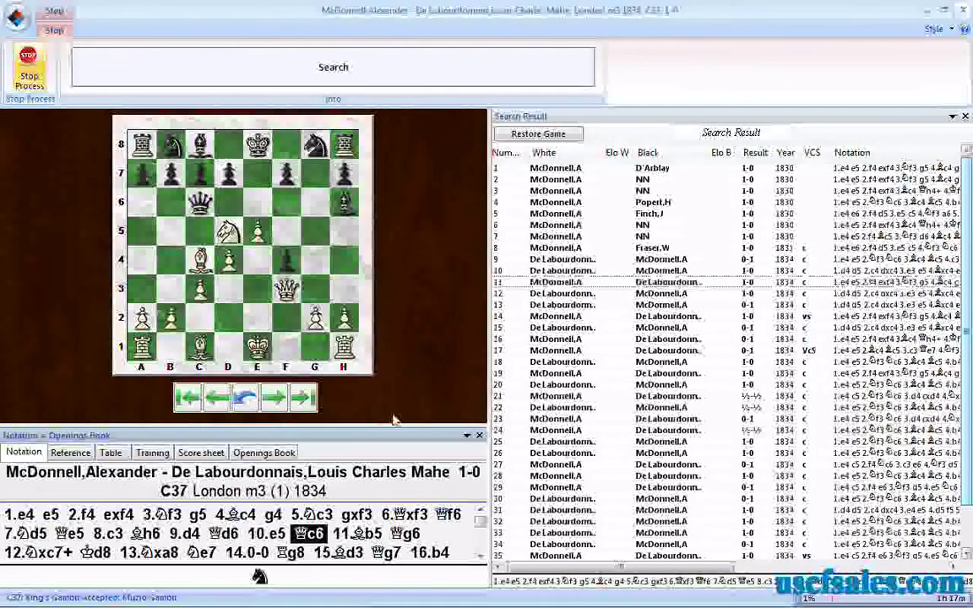
{"action": "key", "text": "Right"}
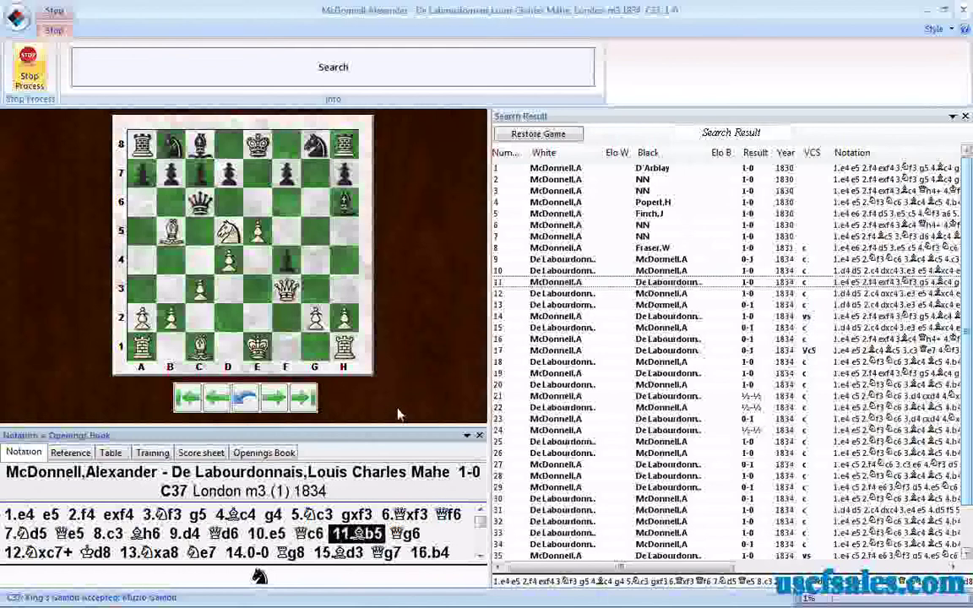
{"action": "key", "text": "Left"}
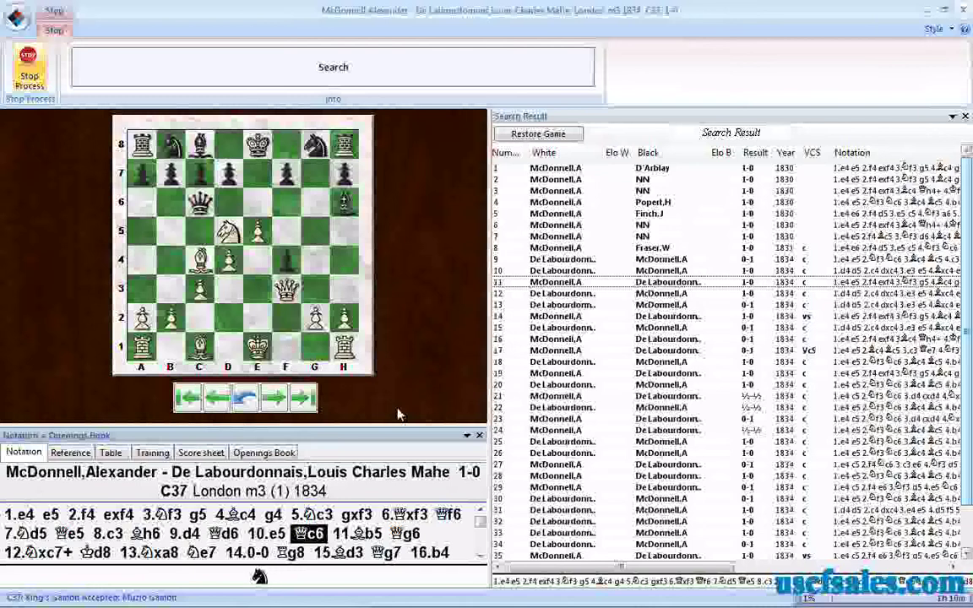
{"action": "key", "text": "Right"}
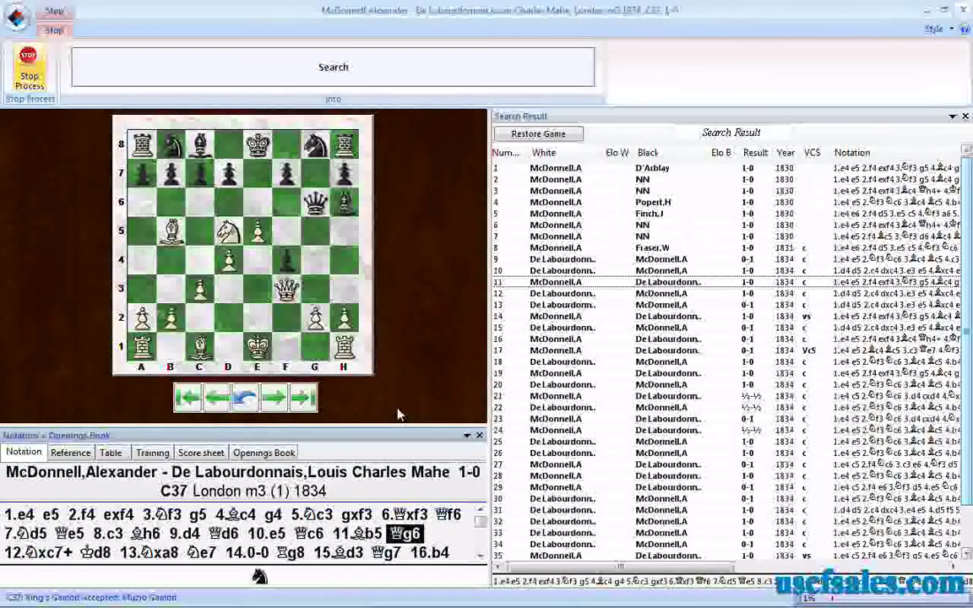
{"action": "key", "text": "Right"}
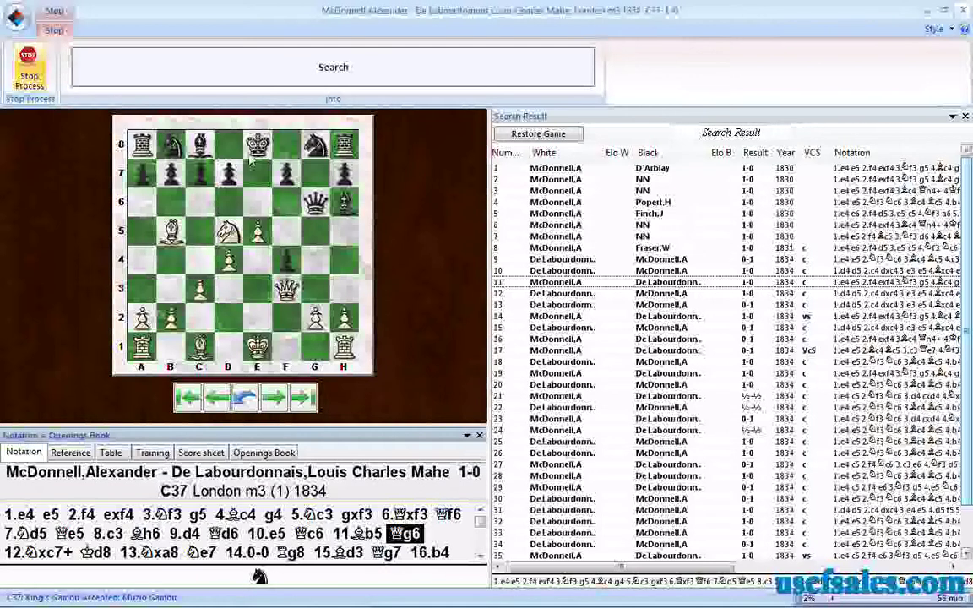
{"action": "left_click", "coordinate": [30, 75]}
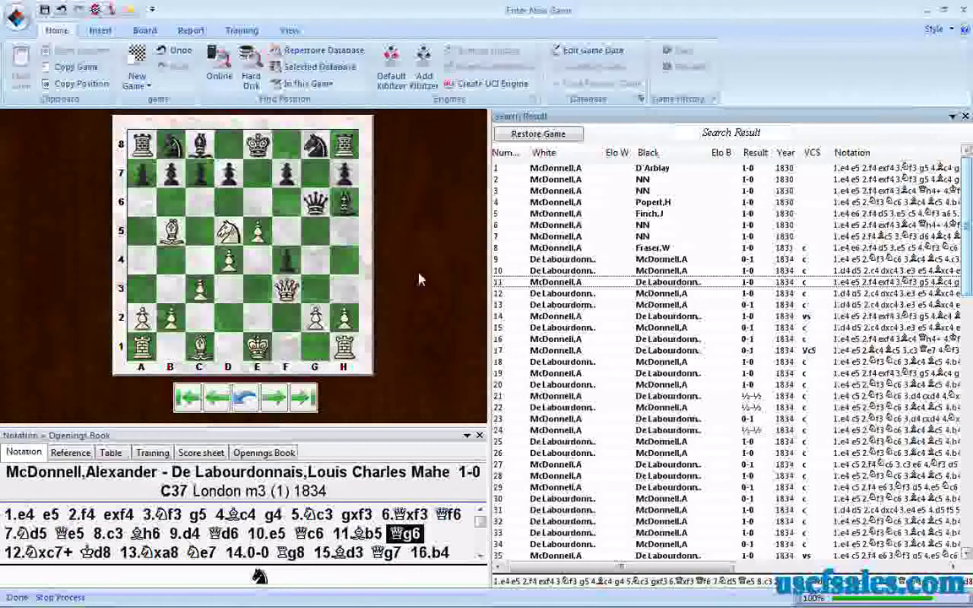
Step through result game 53 to ...Be6, then game 55 to 13.Nxd6.
{"action": "left_click", "coordinate": [965, 384]}
{"action": "left_click", "coordinate": [560, 374]}
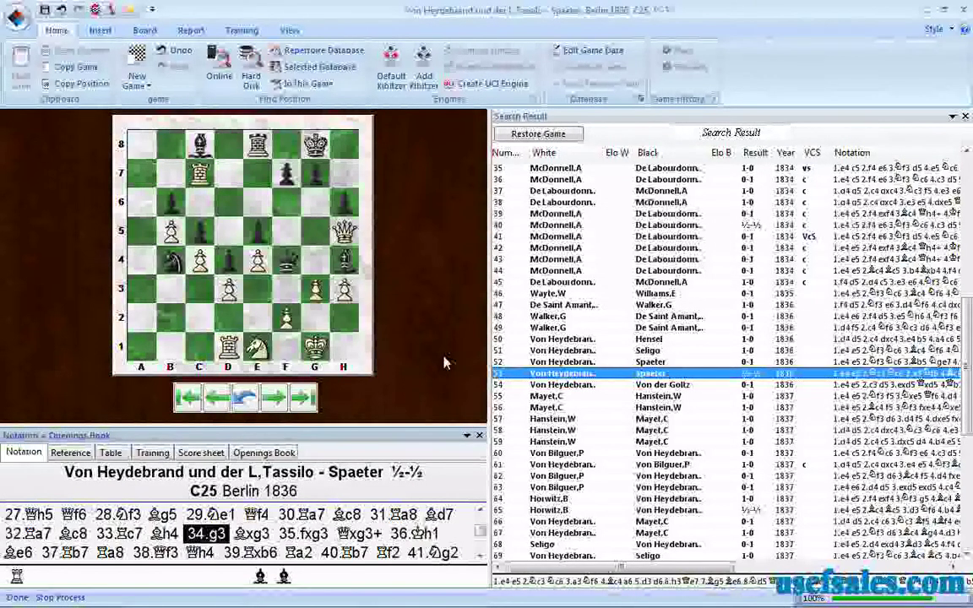
{"action": "key", "text": "Right"}
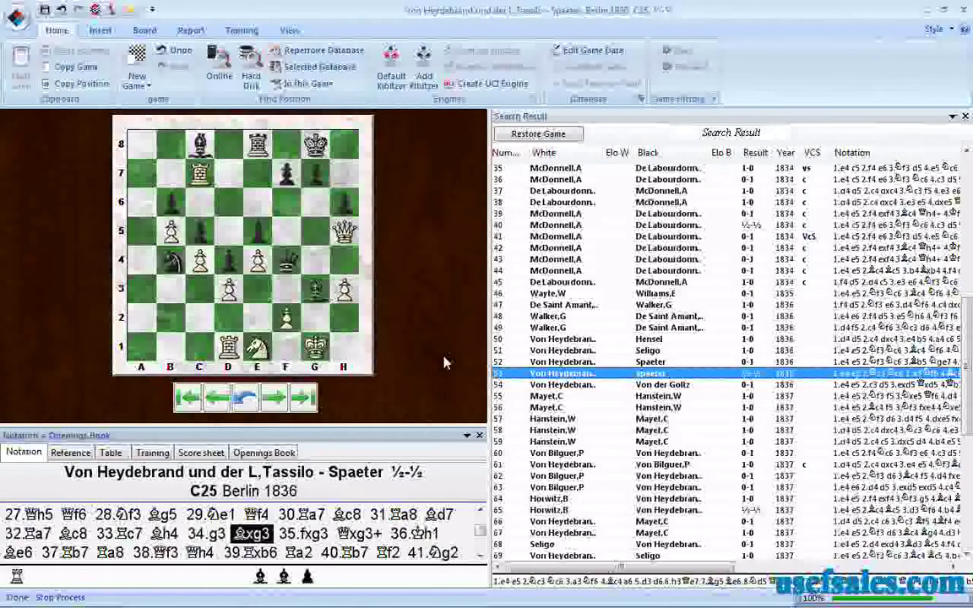
{"action": "key", "text": "Right"}
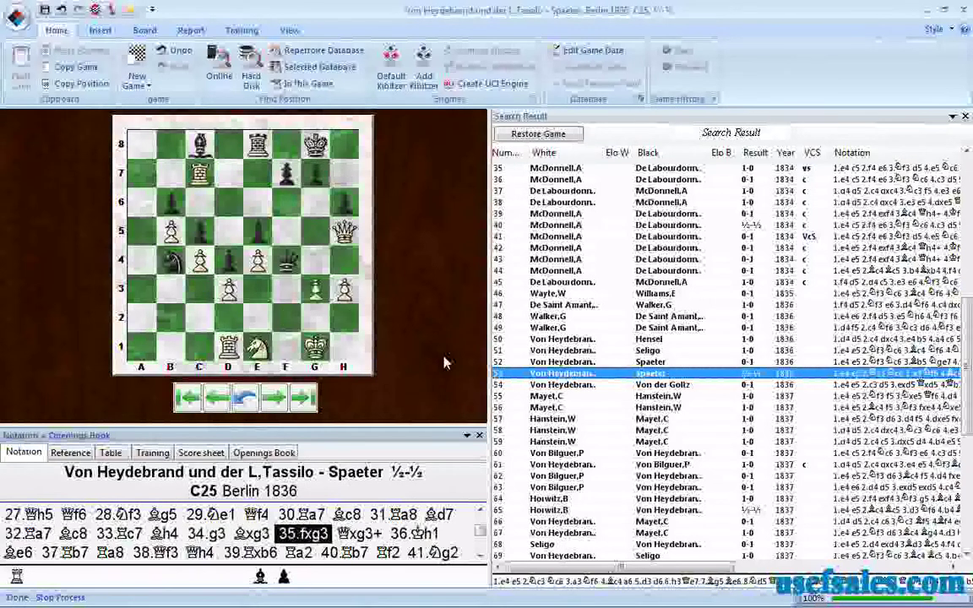
{"action": "key", "text": "Right"}
{"action": "key", "text": "Right"}
{"action": "key", "text": "Right"}
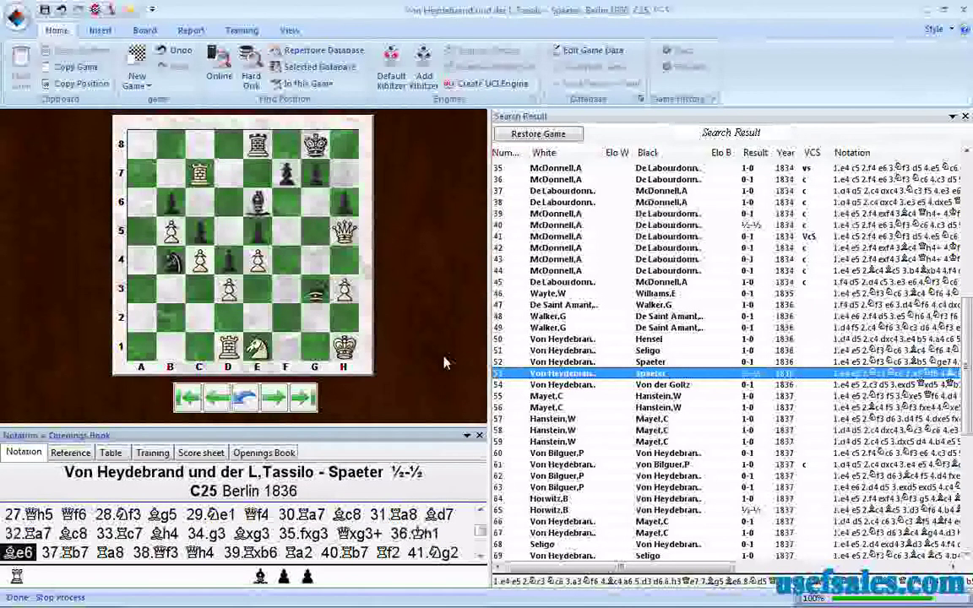
{"action": "left_click", "coordinate": [549, 397]}
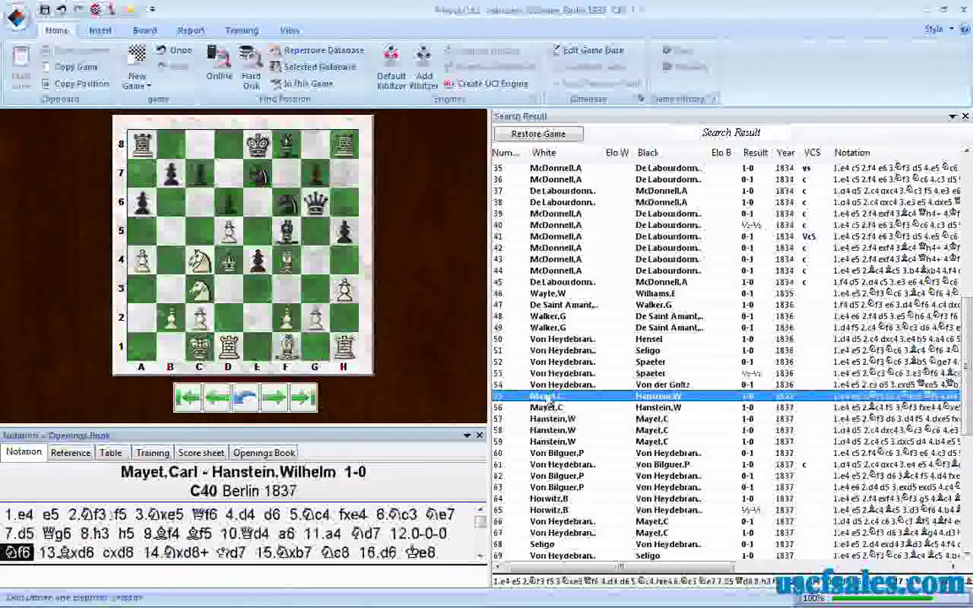
{"action": "key", "text": "Right"}
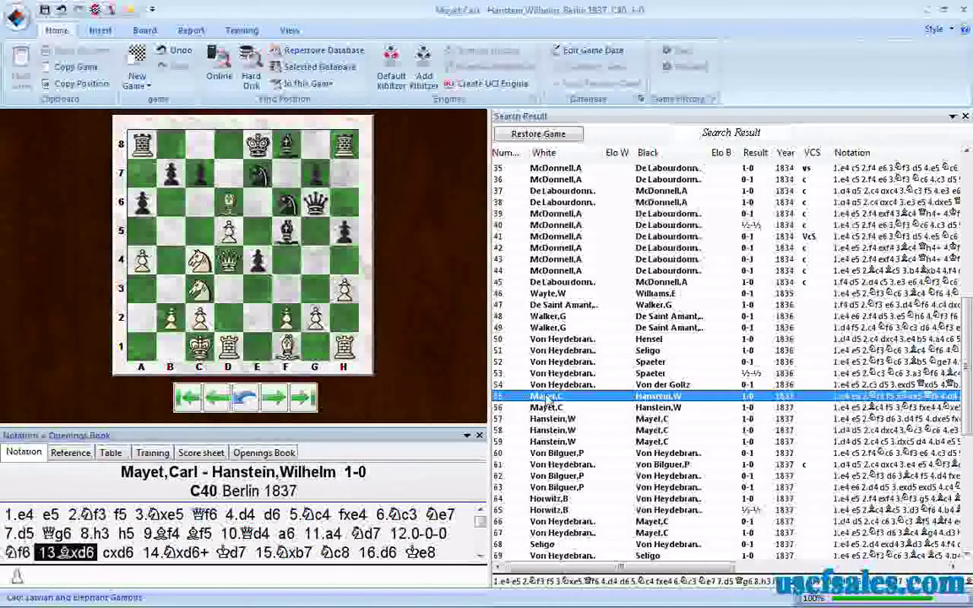
Replay row 57's Berlin 1837 game two moves to ...♘c6, then load game 60.
{"action": "left_click", "coordinate": [572, 419]}
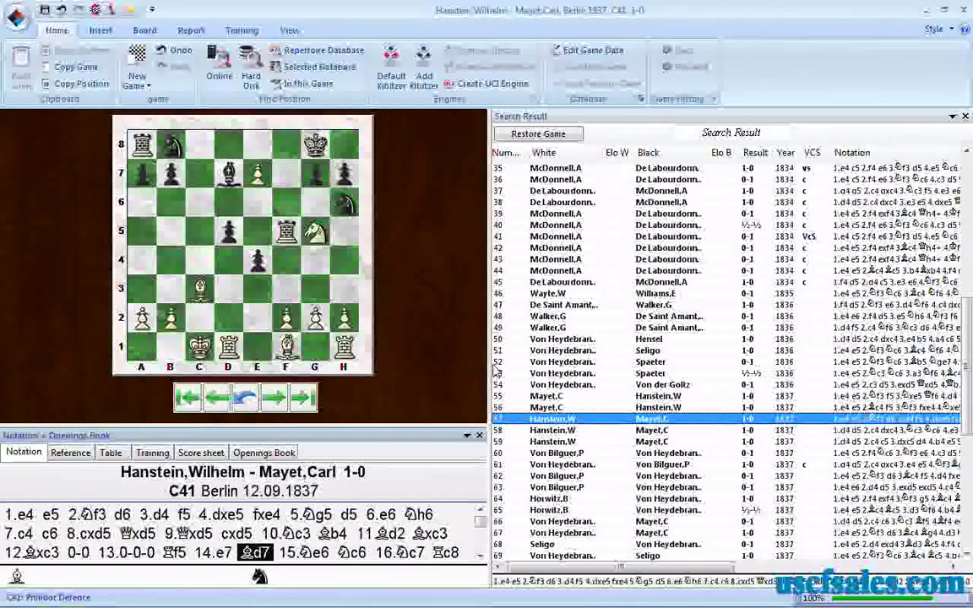
{"action": "key", "text": "Right"}
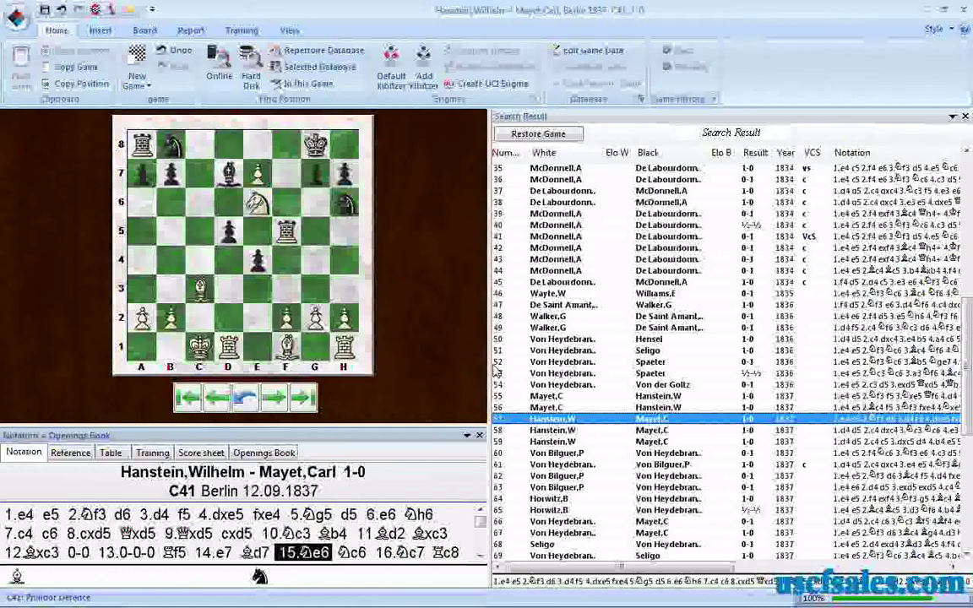
{"action": "key", "text": "Right"}
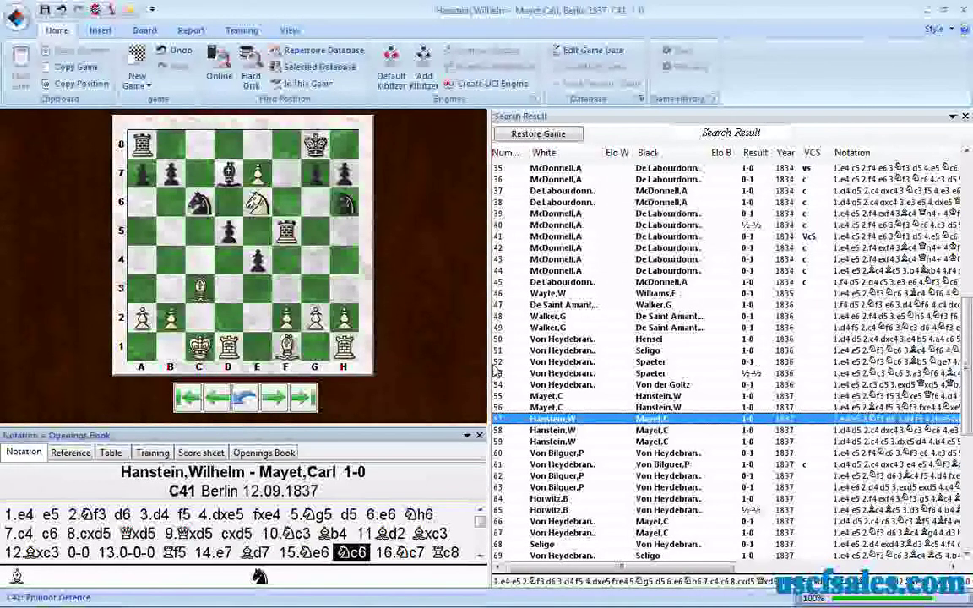
{"action": "left_click", "coordinate": [580, 454]}
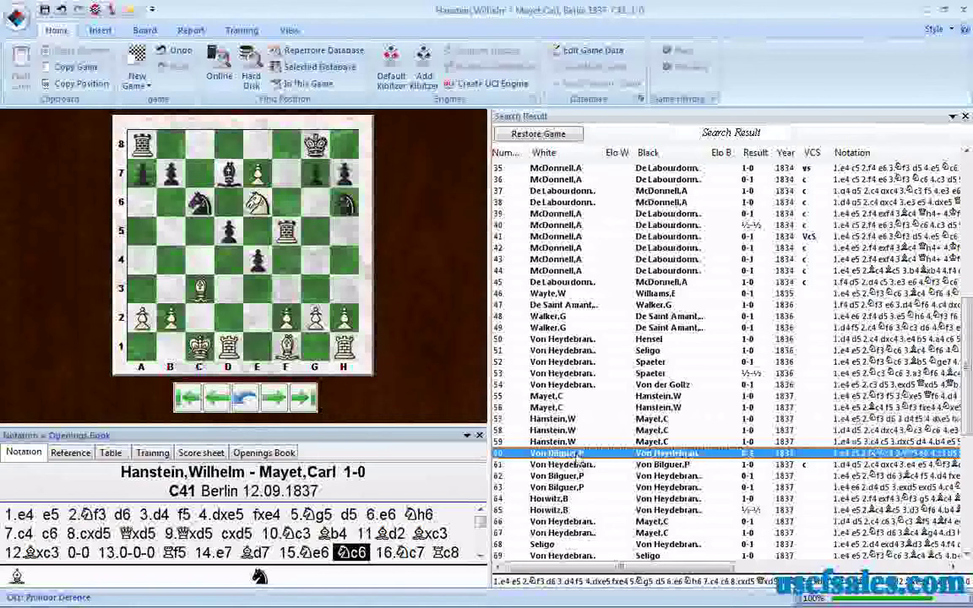
{"action": "double_click", "coordinate": [579, 455]}
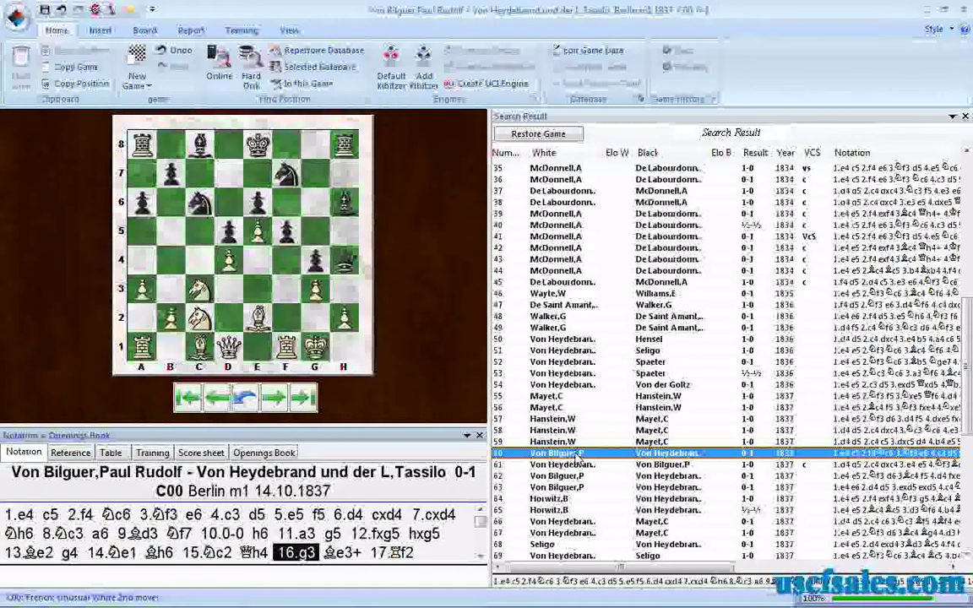
Play game 60 from 16.g3 through 16...♗e3+ and 17.♖f2 to its 0-1 finish.
{"action": "key", "text": "Right"}
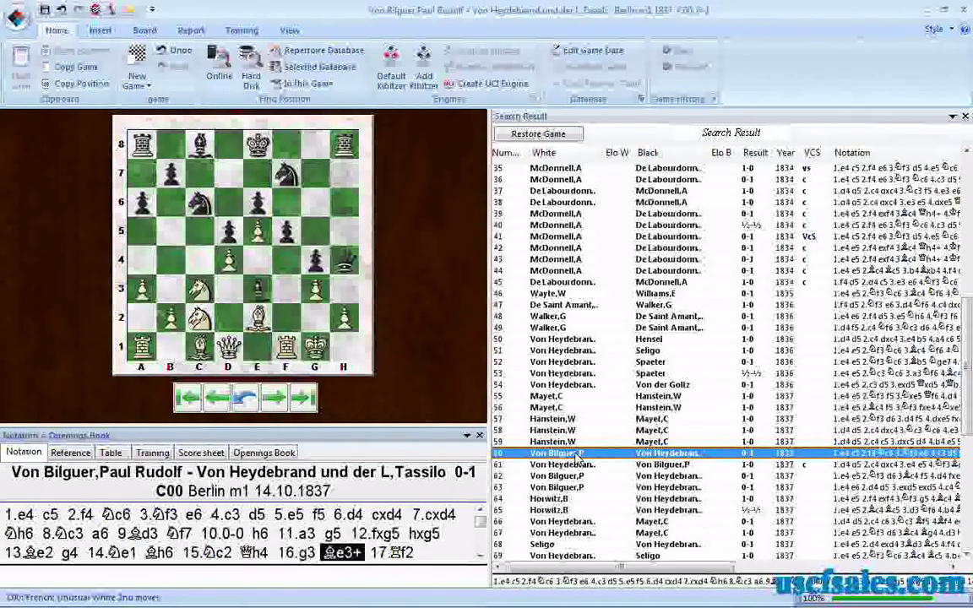
{"action": "key", "text": "Left"}
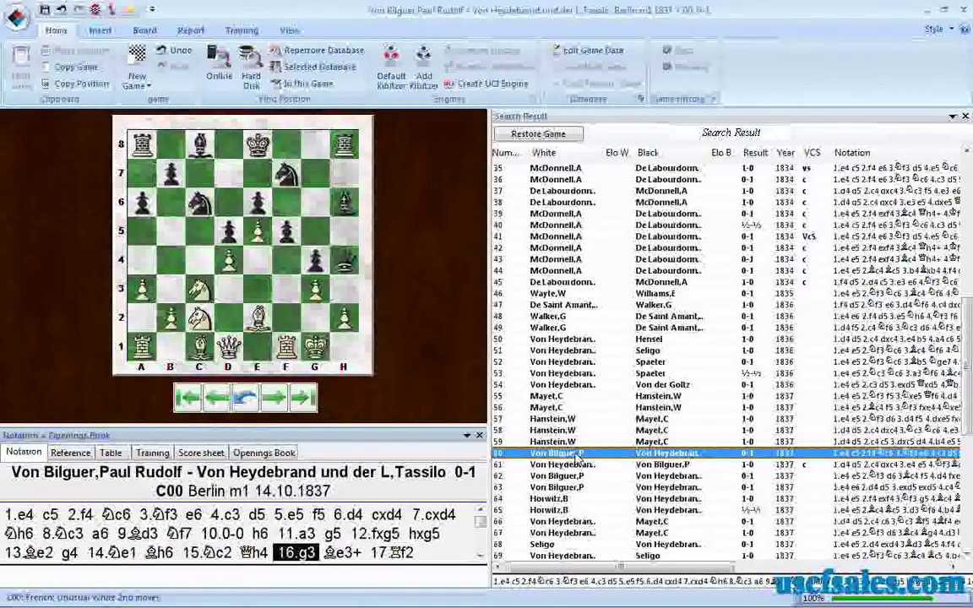
{"action": "key", "text": "Right"}
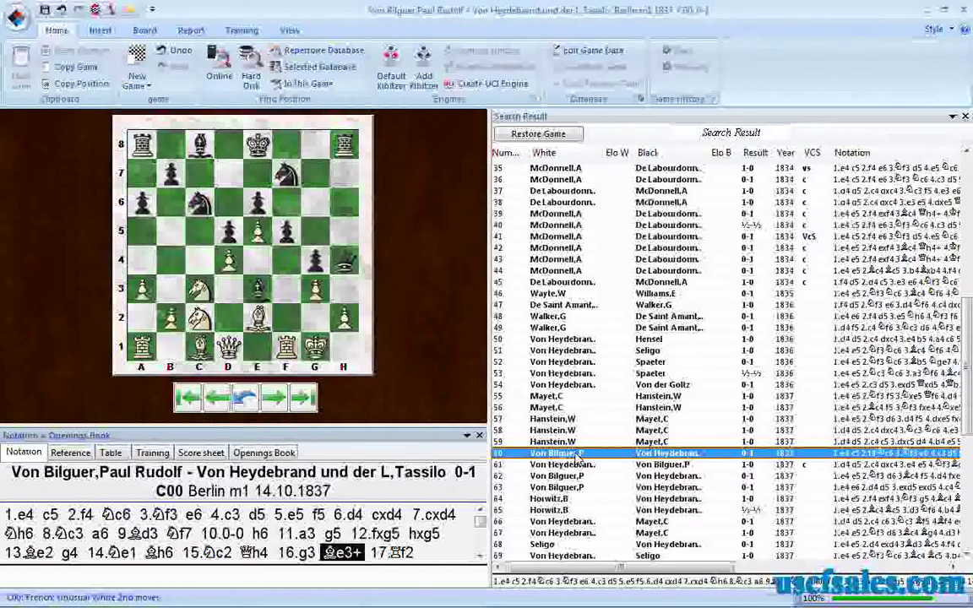
{"action": "key", "text": "Right"}
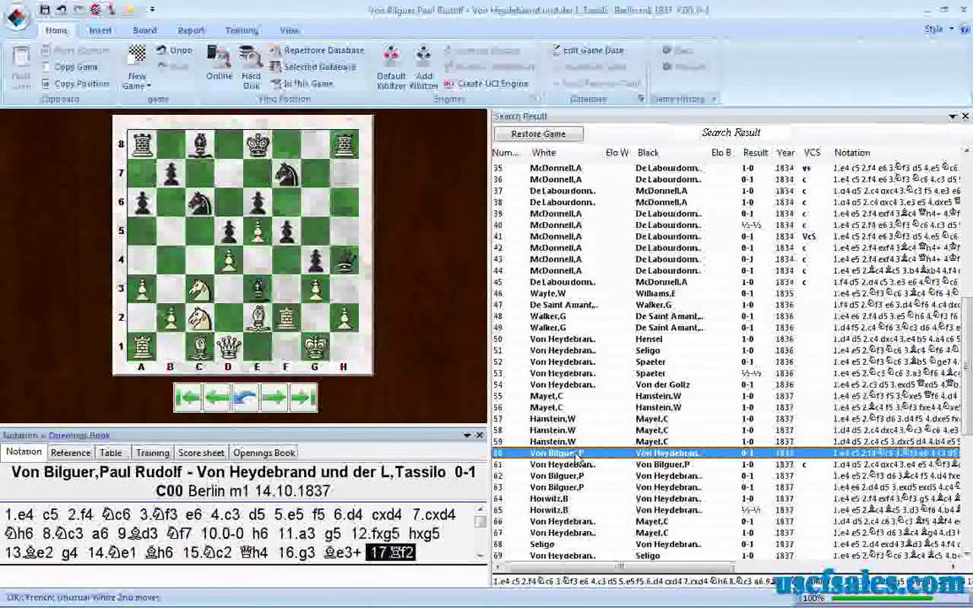
{"action": "key", "text": "Right"}
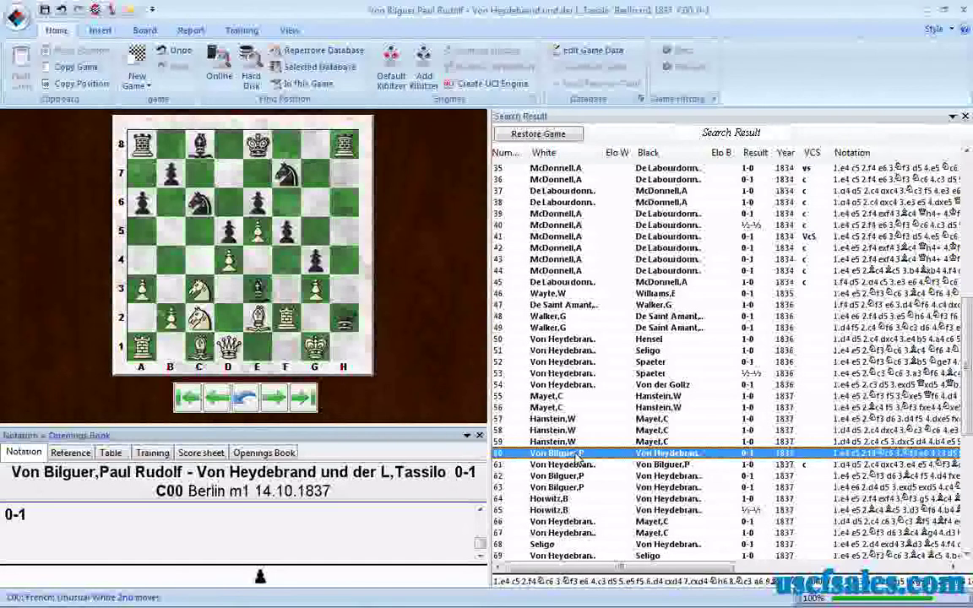
Close the game window and reopen the Classical 1830-1899 search with Sacrifice still checked.
{"action": "left_click", "coordinate": [964, 12]}
{"action": "right_click", "coordinate": [522, 242]}
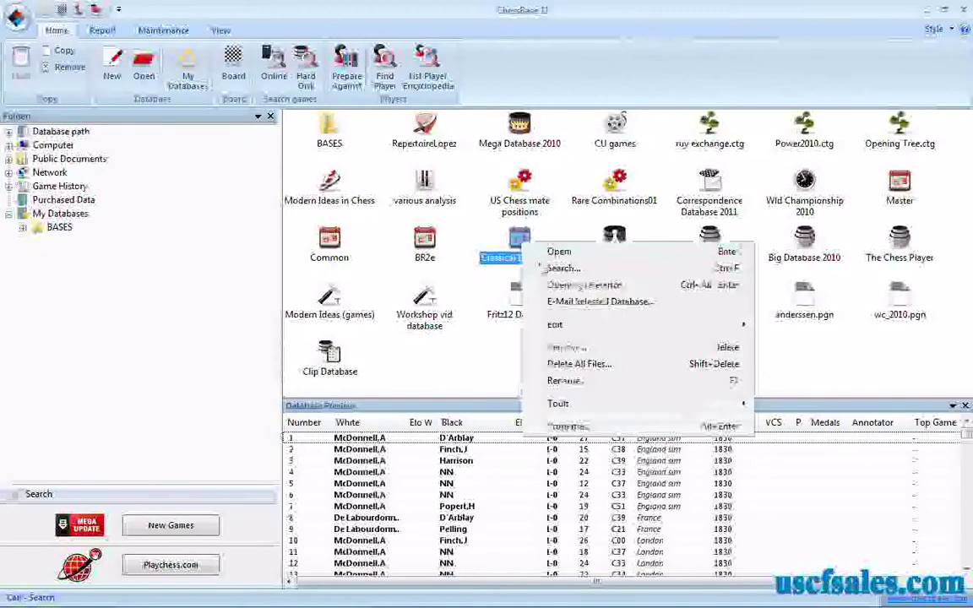
{"action": "left_click", "coordinate": [429, 215]}
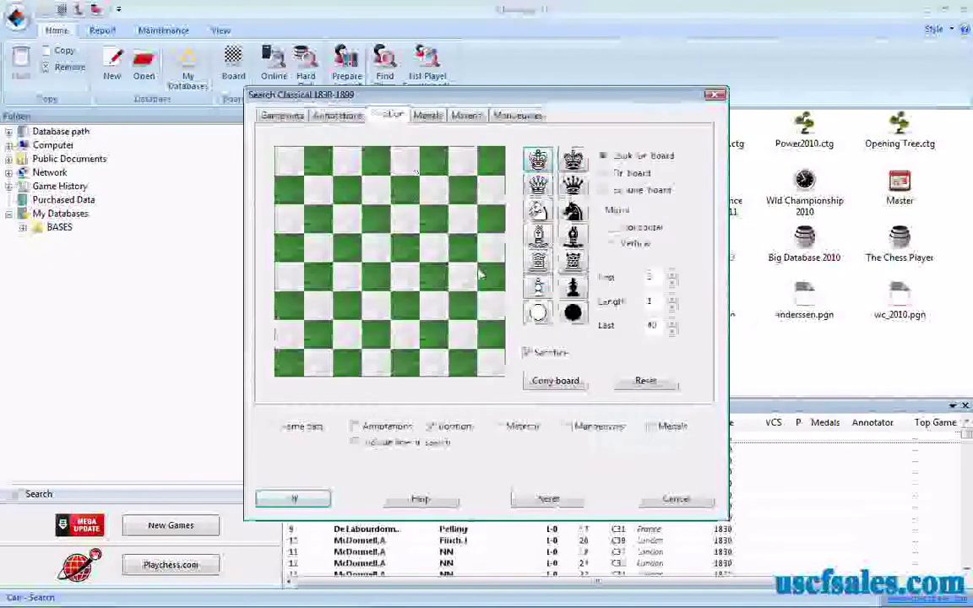
{"action": "left_click", "coordinate": [526, 353]}
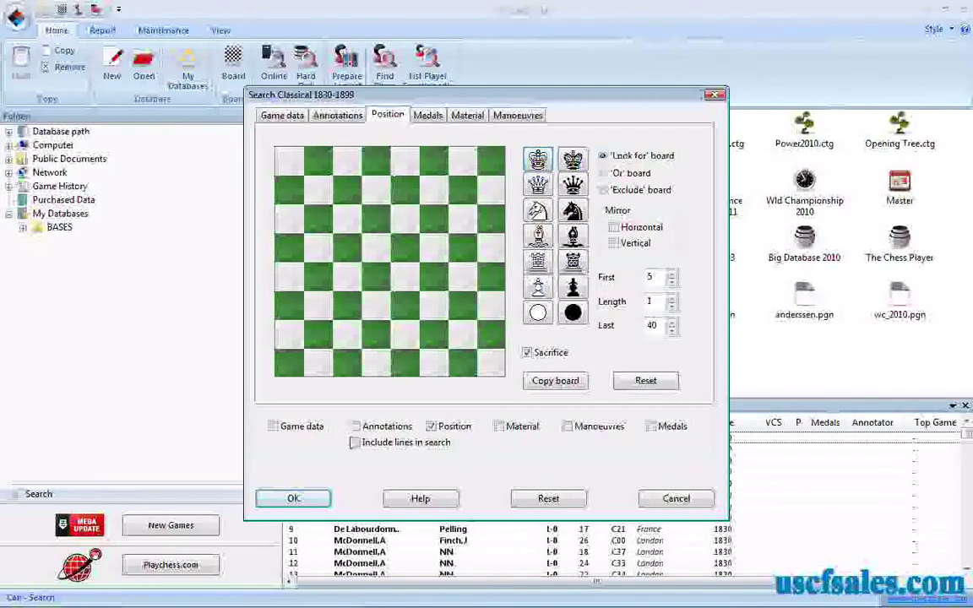
Limit the Game data year range to 1999–1999, keeping the Sacrifice position criteria.
{"action": "left_click", "coordinate": [291, 118]}
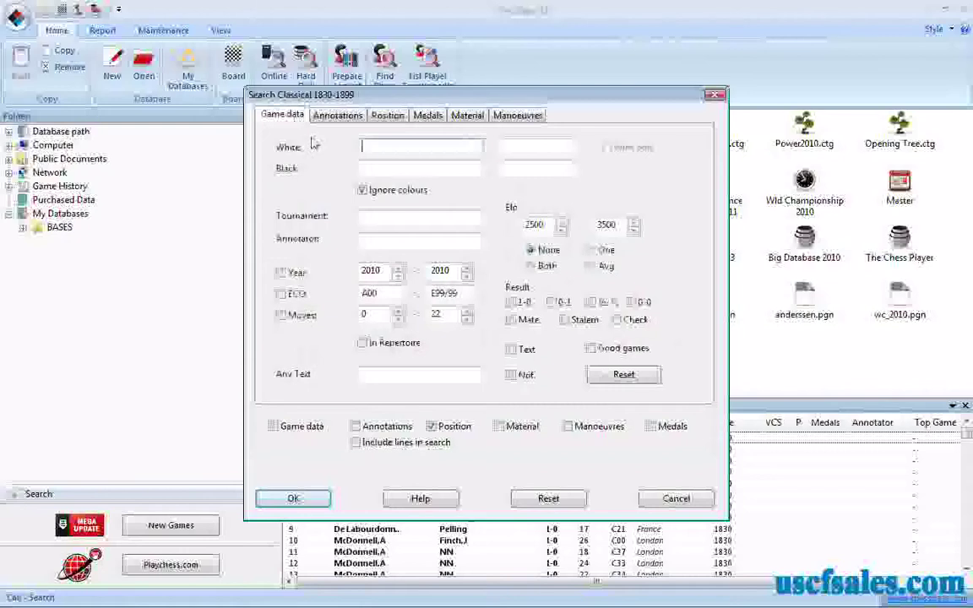
{"action": "left_click_drag", "start_coordinate": [387, 279], "coordinate": [356, 279]}
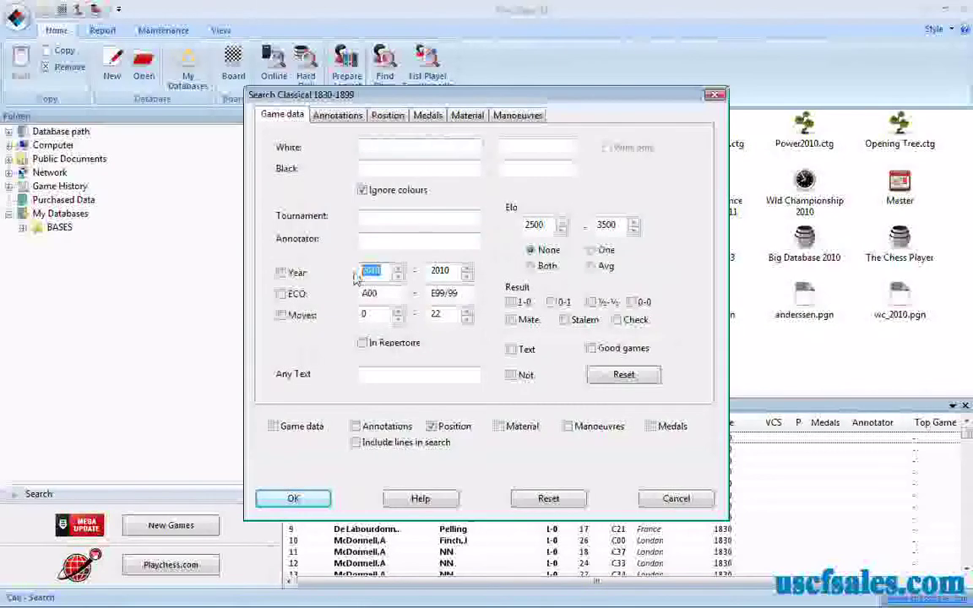
{"action": "type", "text": "1999"}
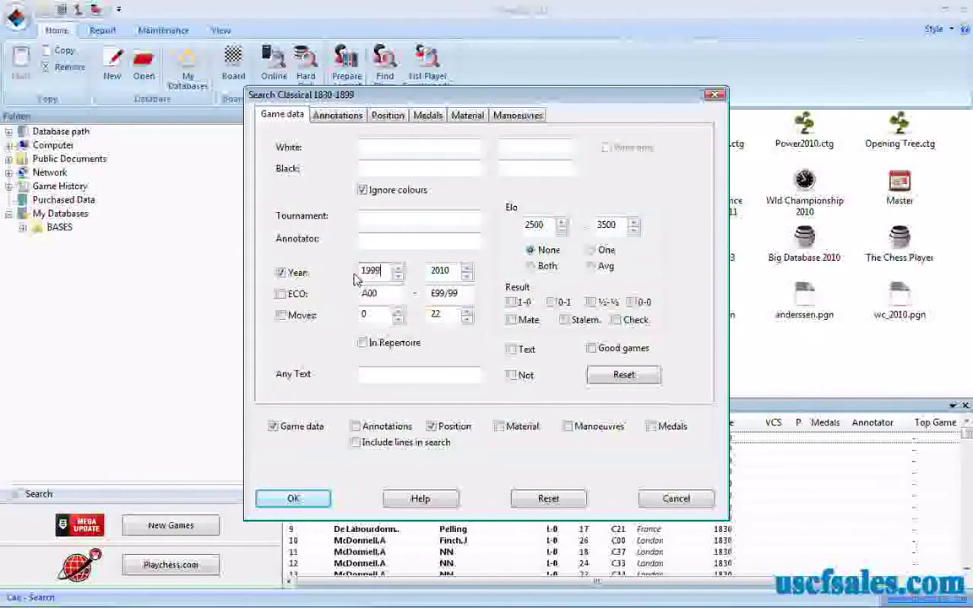
{"action": "left_click_drag", "start_coordinate": [458, 271], "coordinate": [427, 271]}
{"action": "type", "text": "1"}
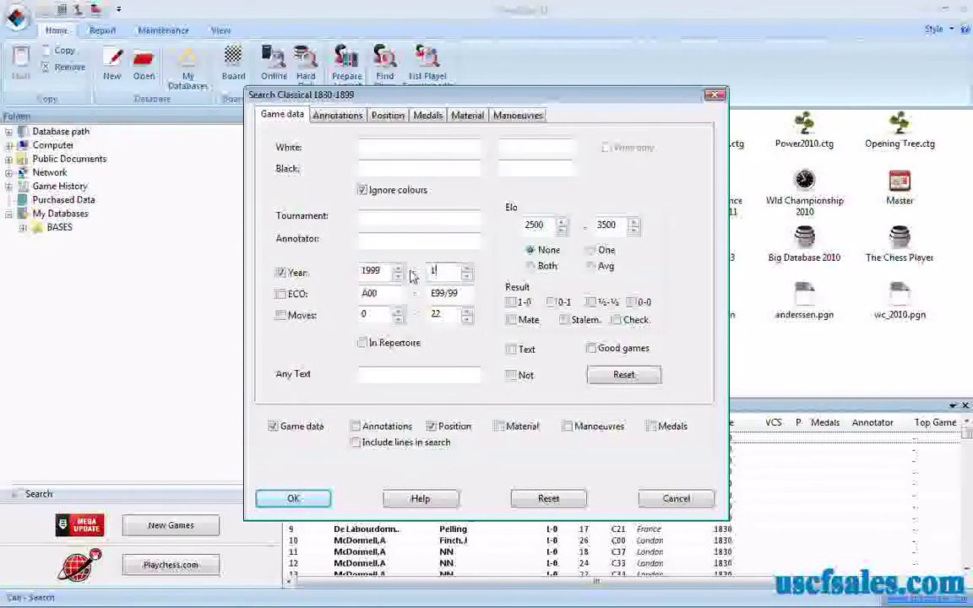
{"action": "type", "text": "899"}
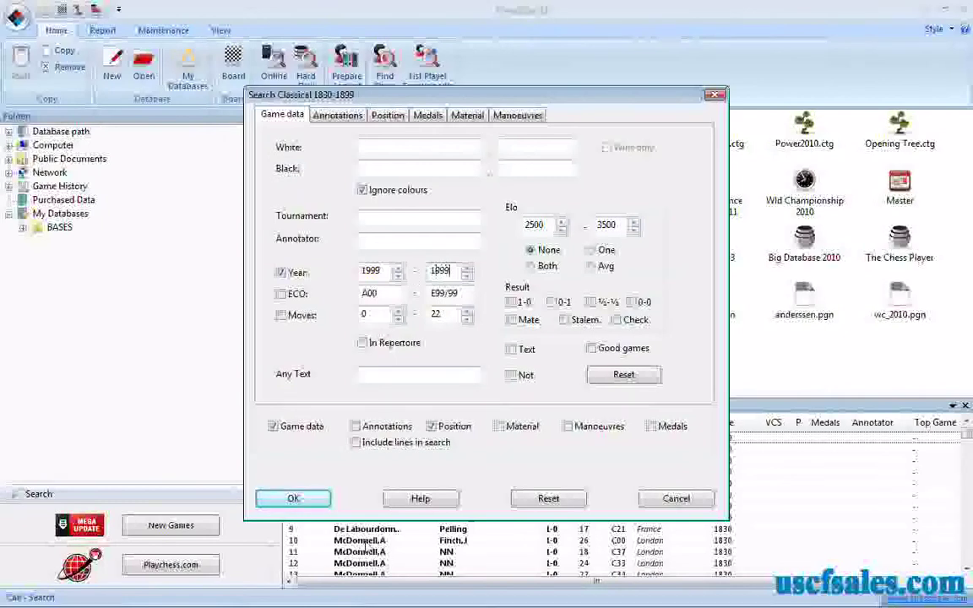
{"action": "key", "text": "Delete"}
{"action": "type", "text": "9"}
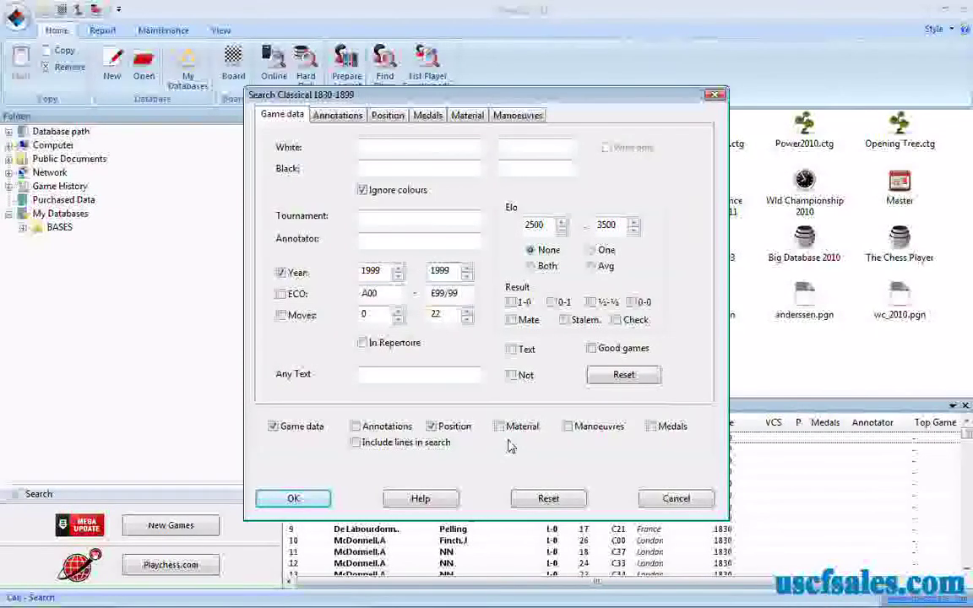
{"action": "left_click", "coordinate": [390, 116]}
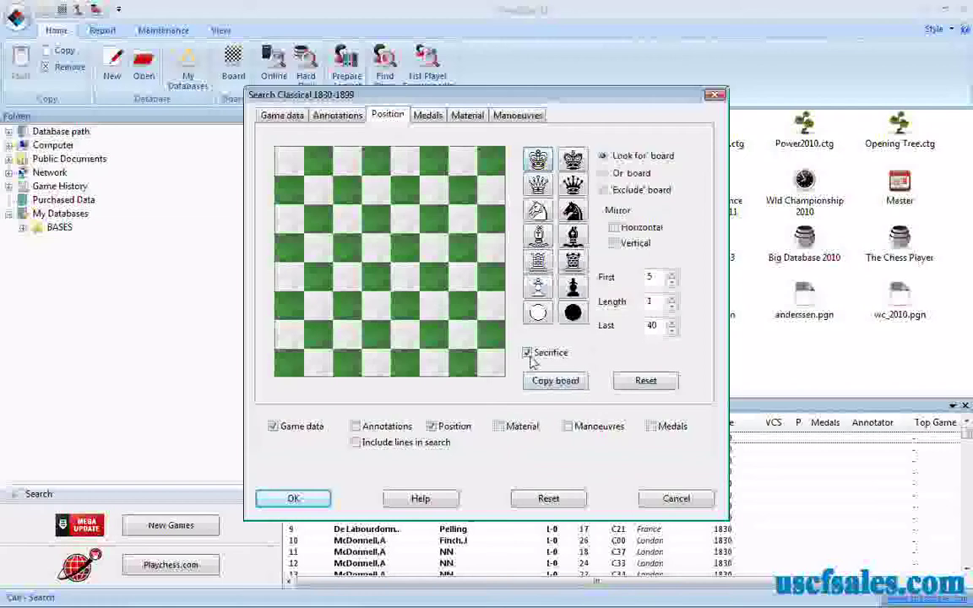